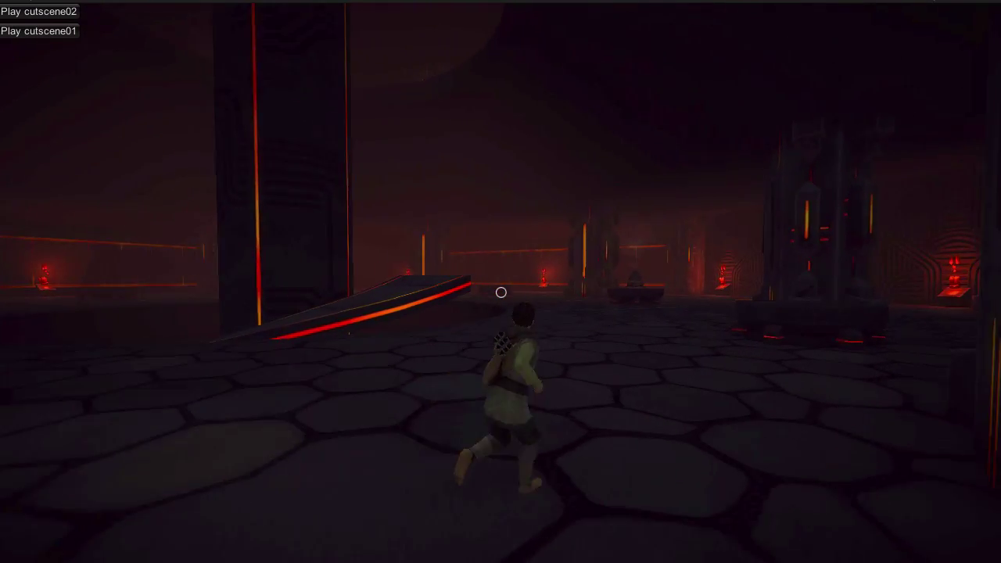
{"action": "key", "text": "w"}
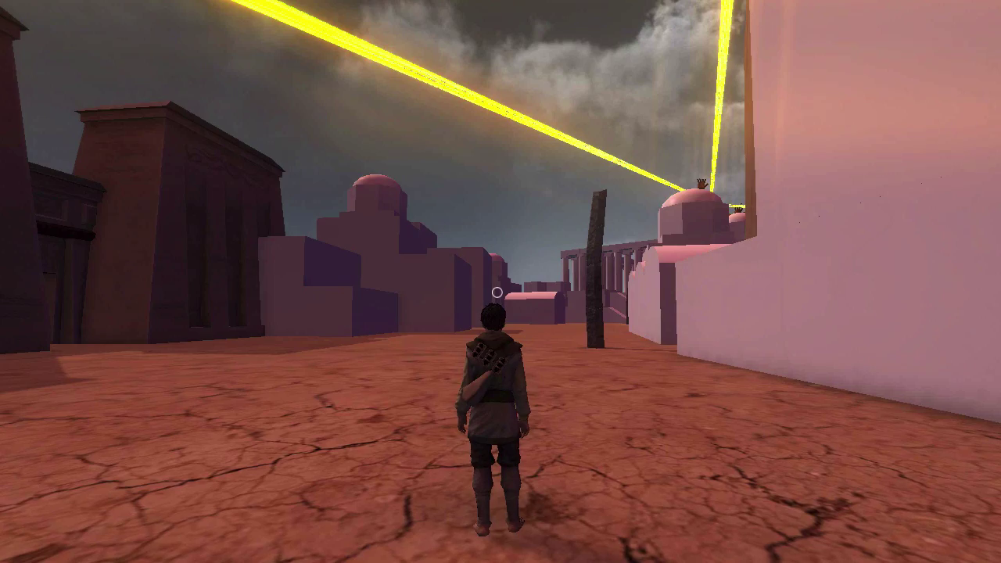
{"action": "key", "text": "w"}
{"action": "key", "text": "a"}
{"action": "key", "text": "w"}
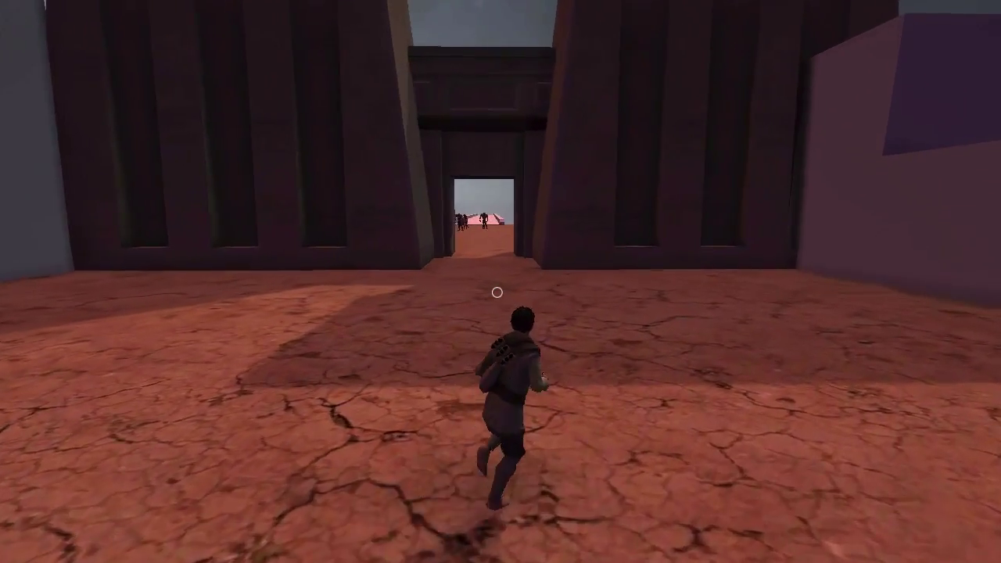
{"action": "key", "text": "w"}
{"action": "key", "text": "w"}
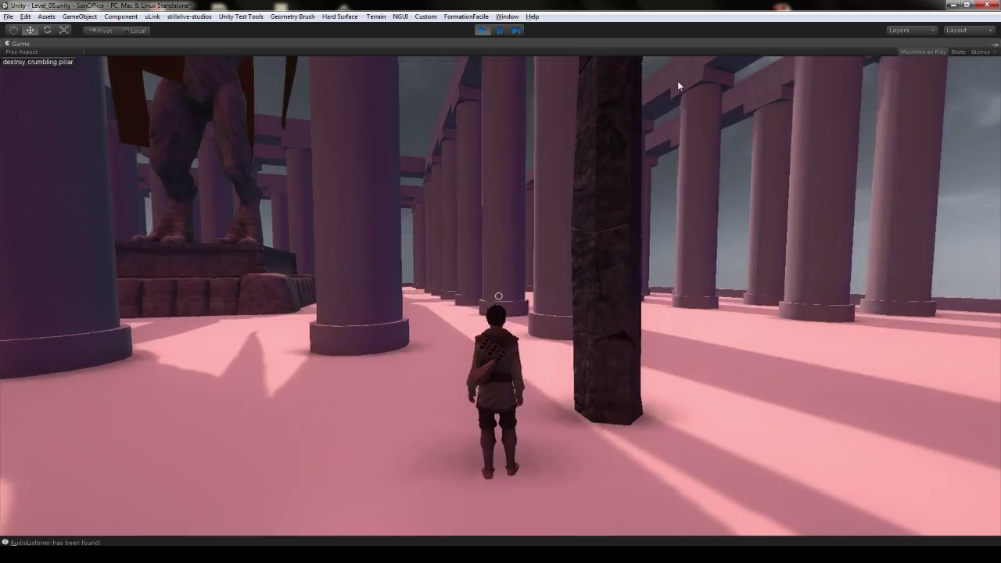
Playtest the running Level_05 scene by grabbing the dark stone pillar and moving it toward the large columns ahead
{"action": "left_click", "coordinate": [677, 81]}
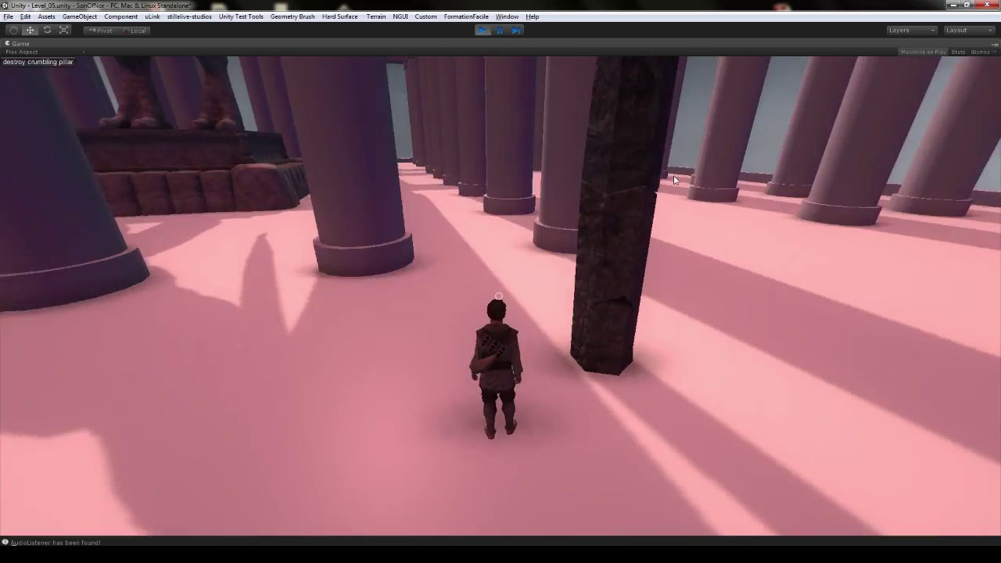
{"action": "left_click", "coordinate": [499, 295]}
{"action": "key", "text": "w"}
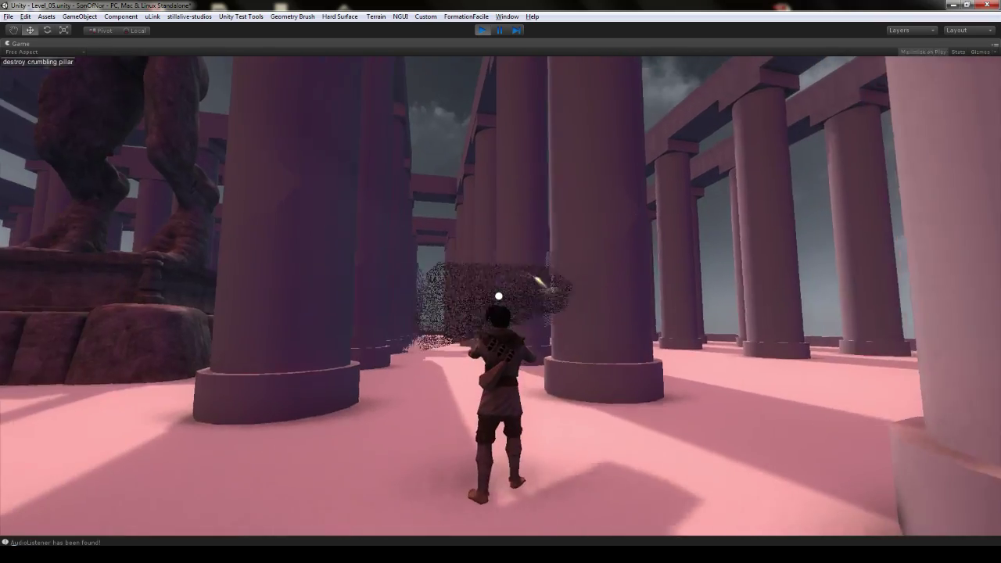
{"action": "key", "text": "w"}
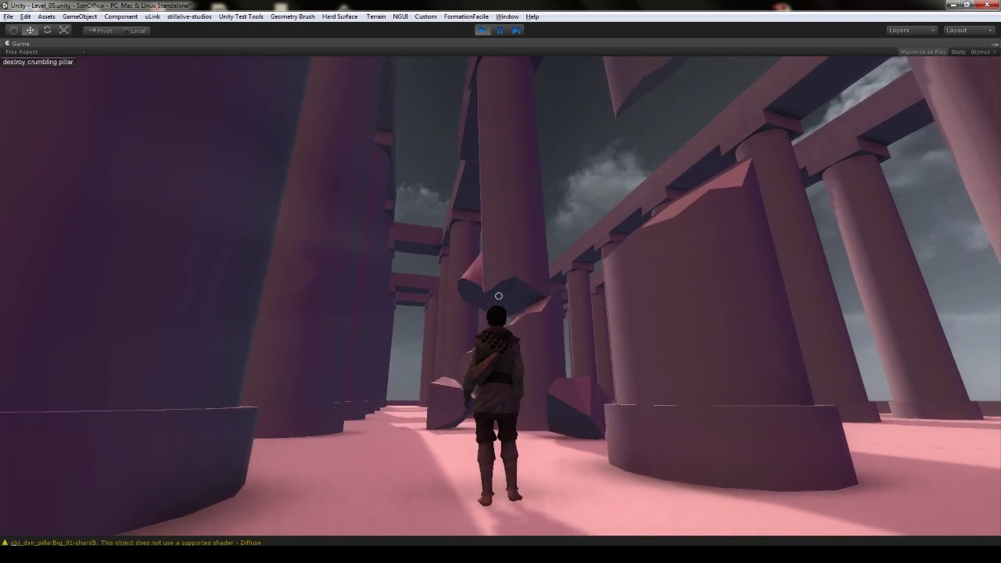
{"action": "key", "text": "d"}
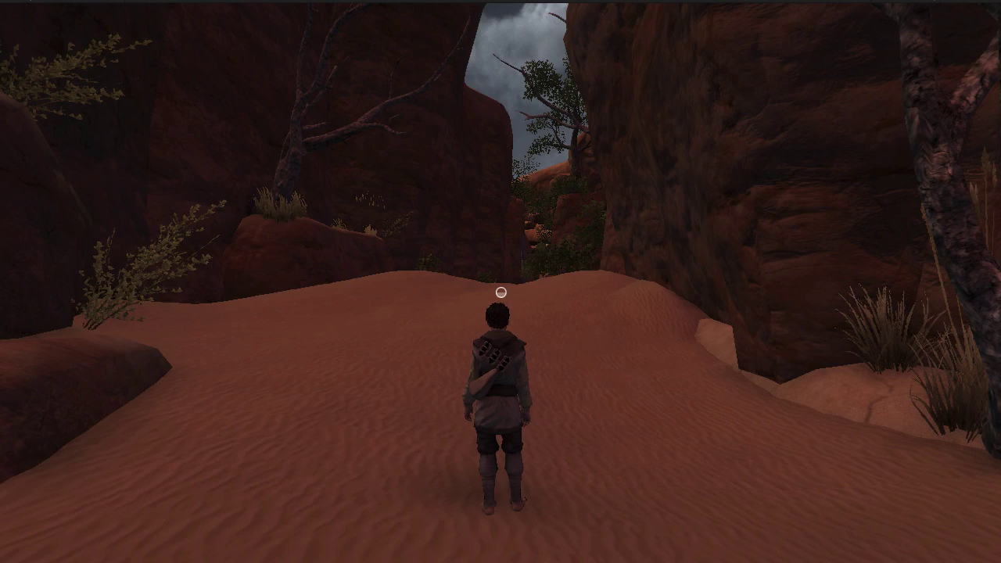
{"action": "key", "text": "w"}
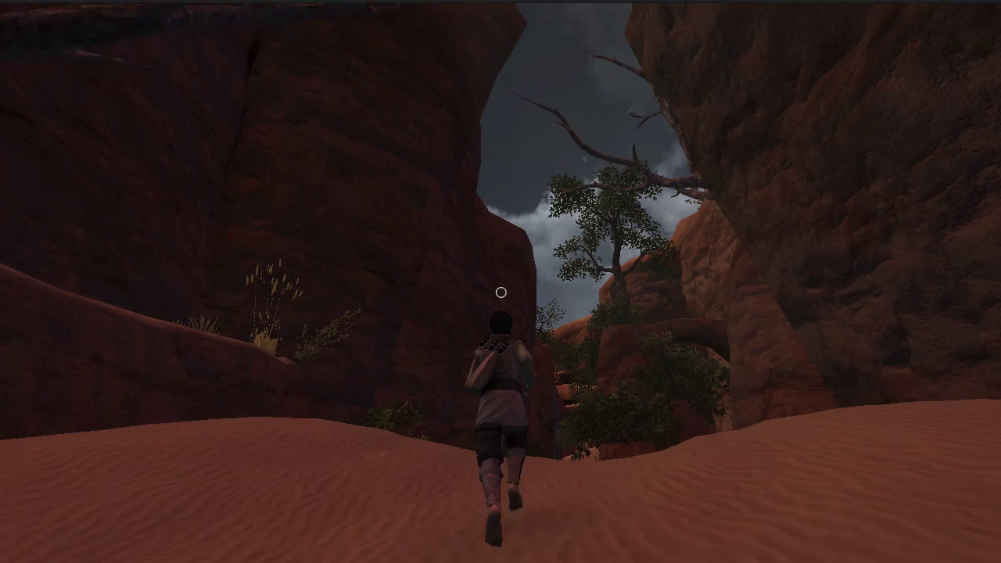
{"action": "key", "text": "w"}
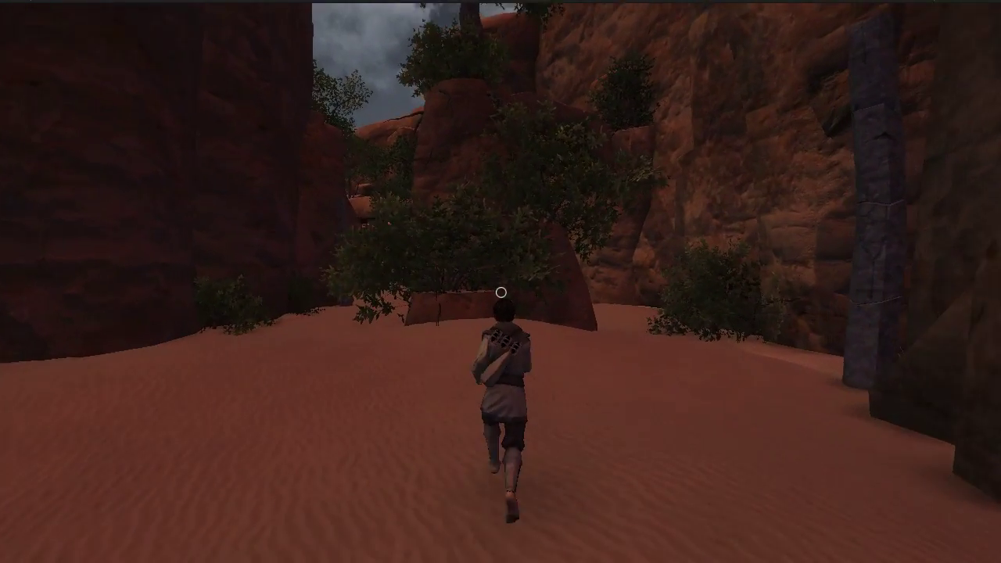
{"action": "key", "text": "d"}
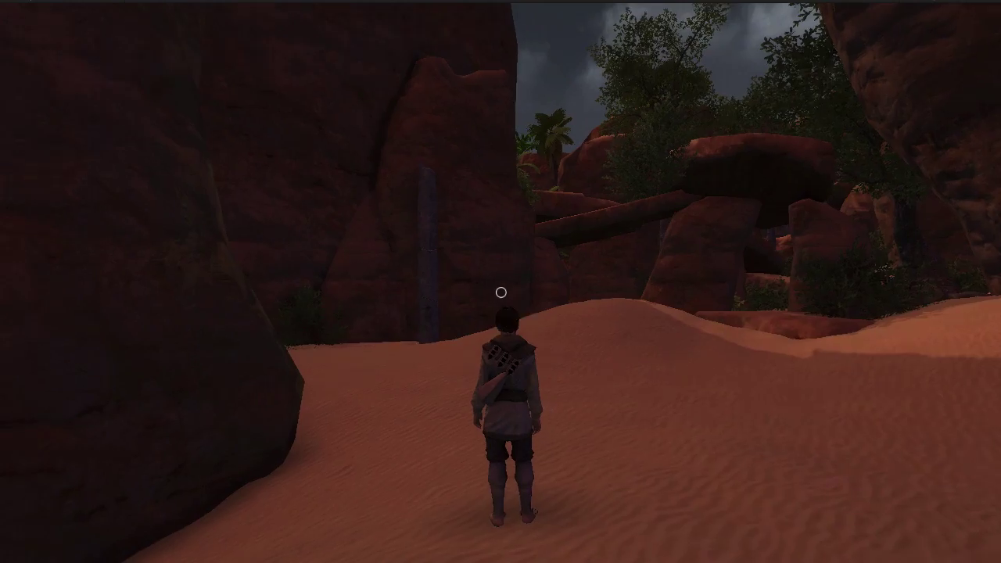
{"action": "key", "text": "w"}
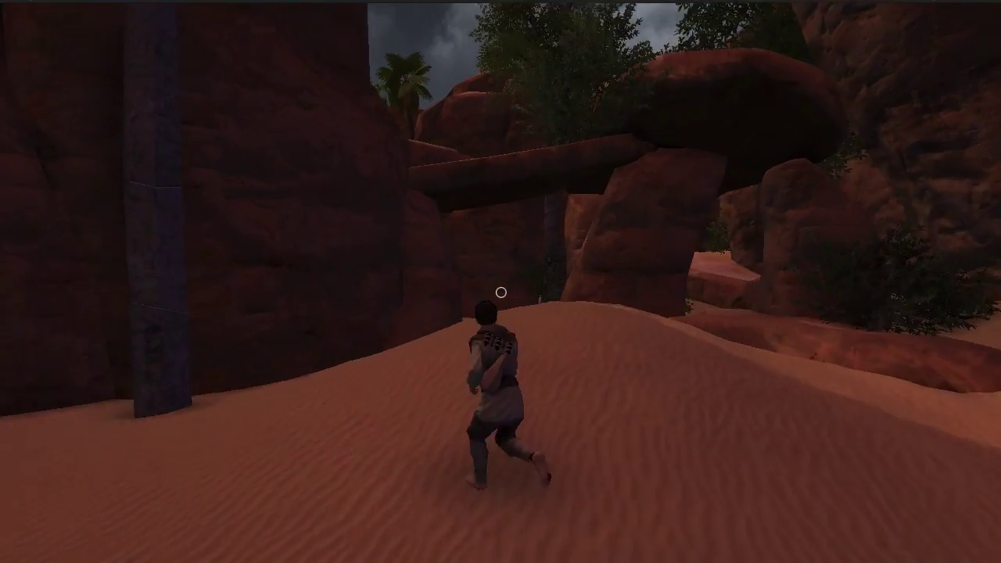
{"action": "left_click", "coordinate": [501, 293]}
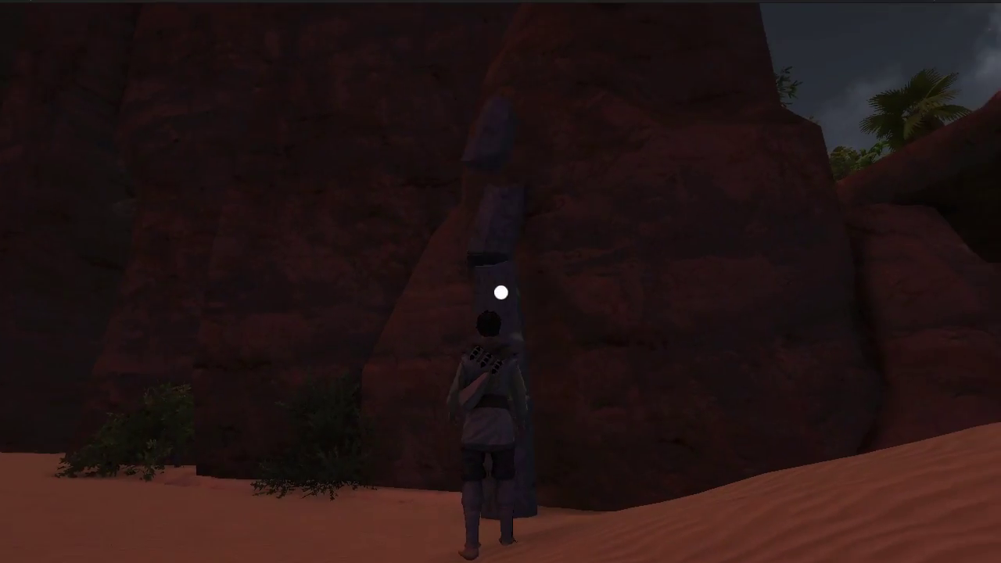
{"action": "key", "text": "e"}
{"action": "key", "text": "w"}
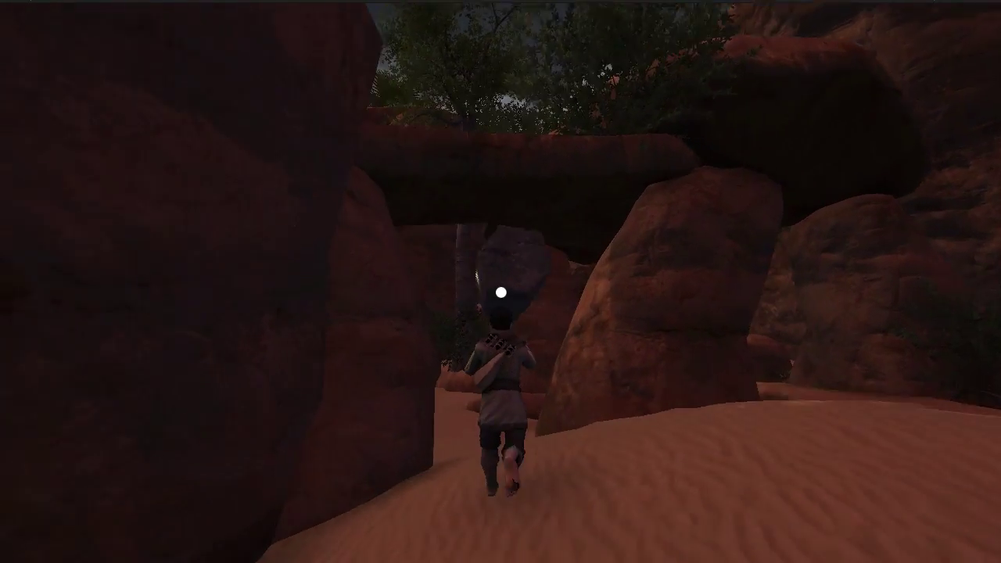
{"action": "key", "text": "w"}
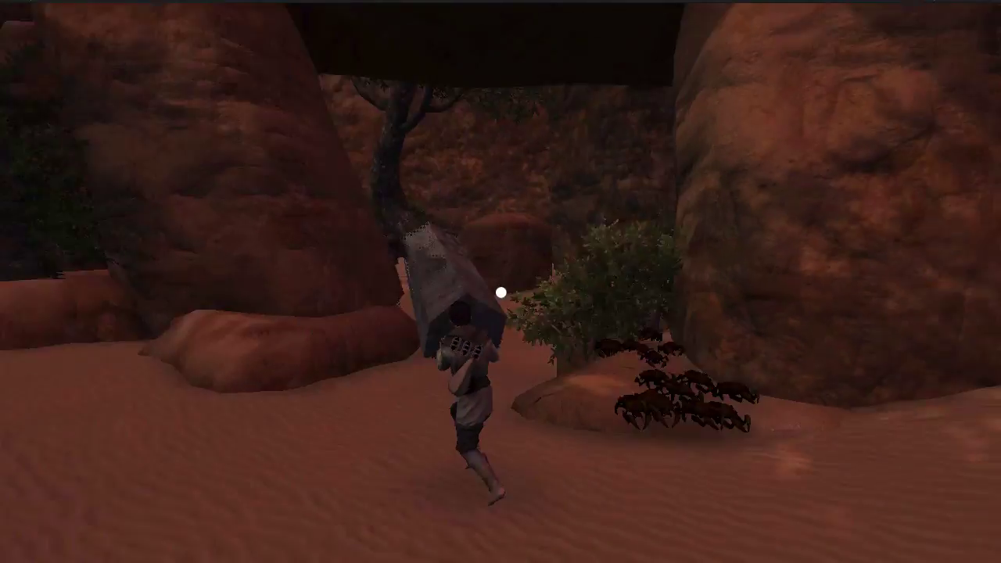
{"action": "key", "text": "w"}
{"action": "left_click", "coordinate": [501, 293]}
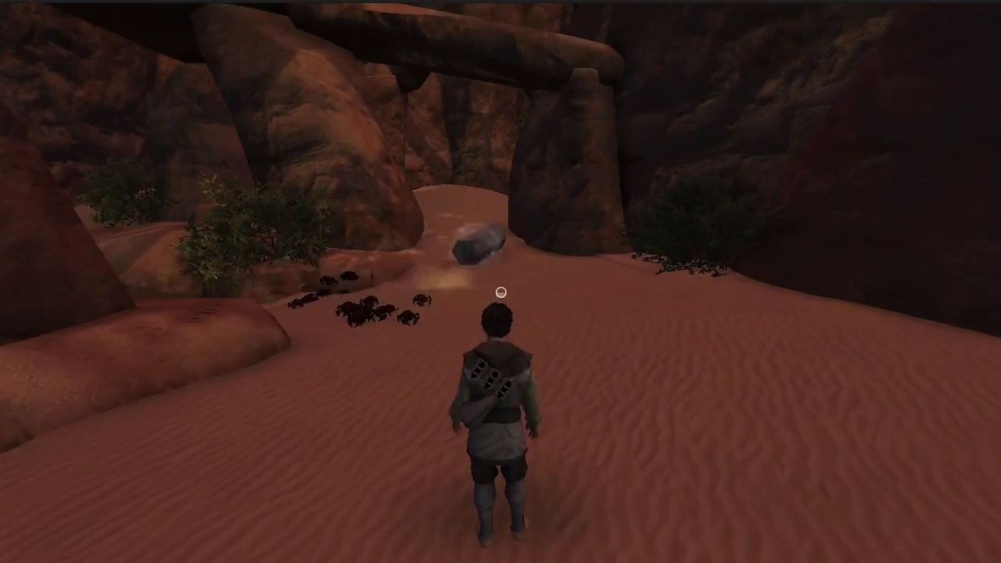
{"action": "key", "text": "w"}
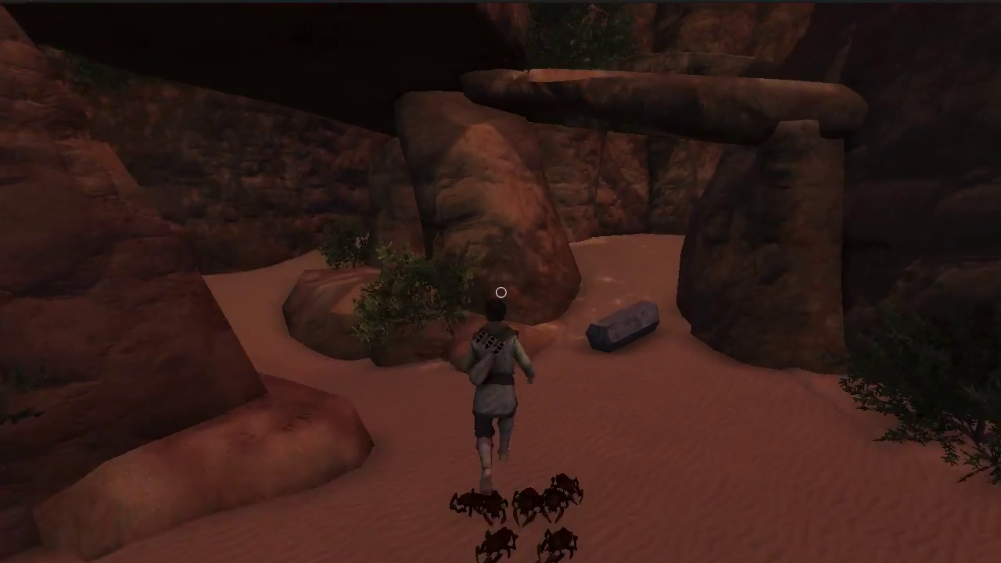
{"action": "key", "text": "w"}
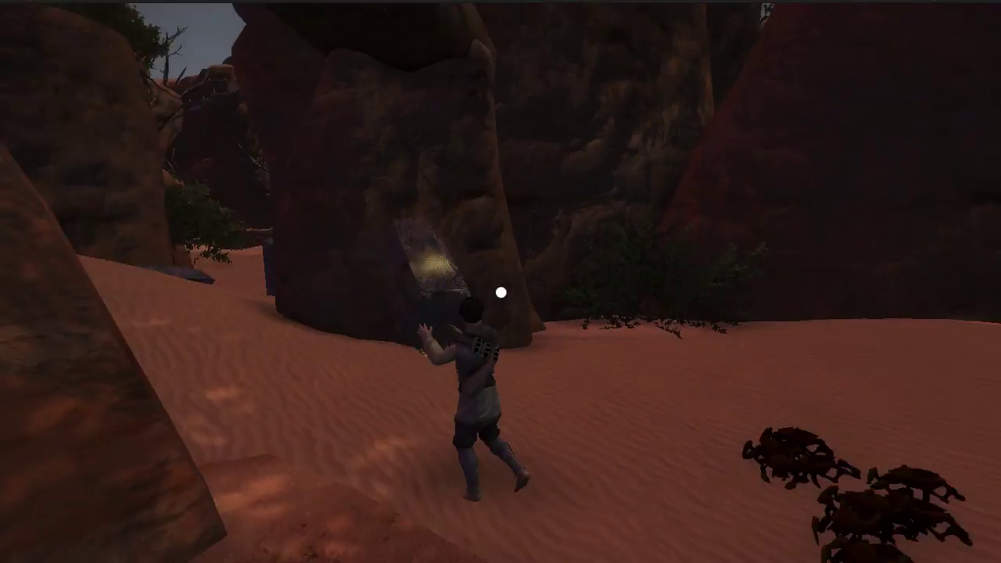
{"action": "left_click", "coordinate": [501, 293]}
{"action": "left_click", "coordinate": [500, 293]}
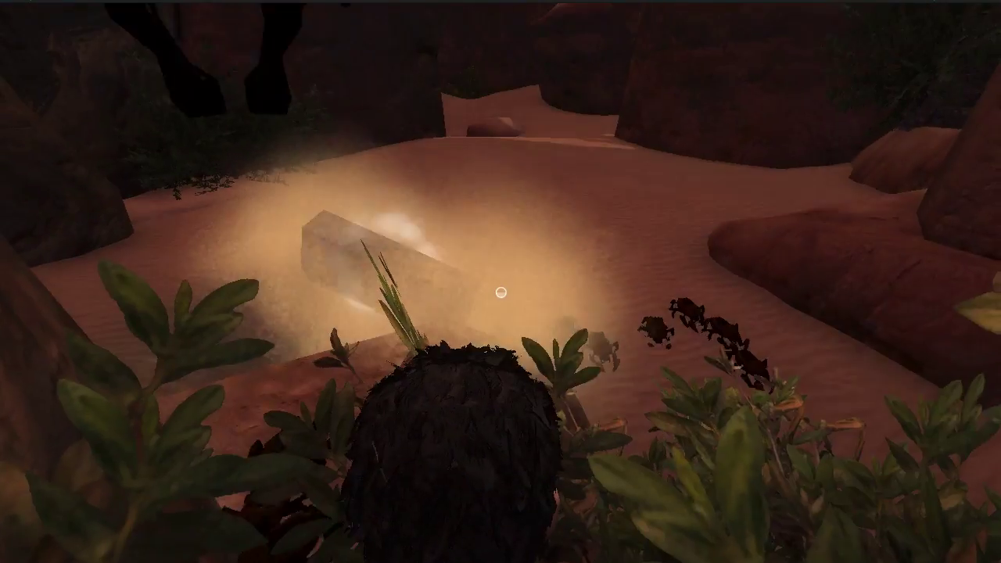
{"action": "key", "text": "w"}
{"action": "key", "text": "w"}
{"action": "left_click", "coordinate": [501, 292]}
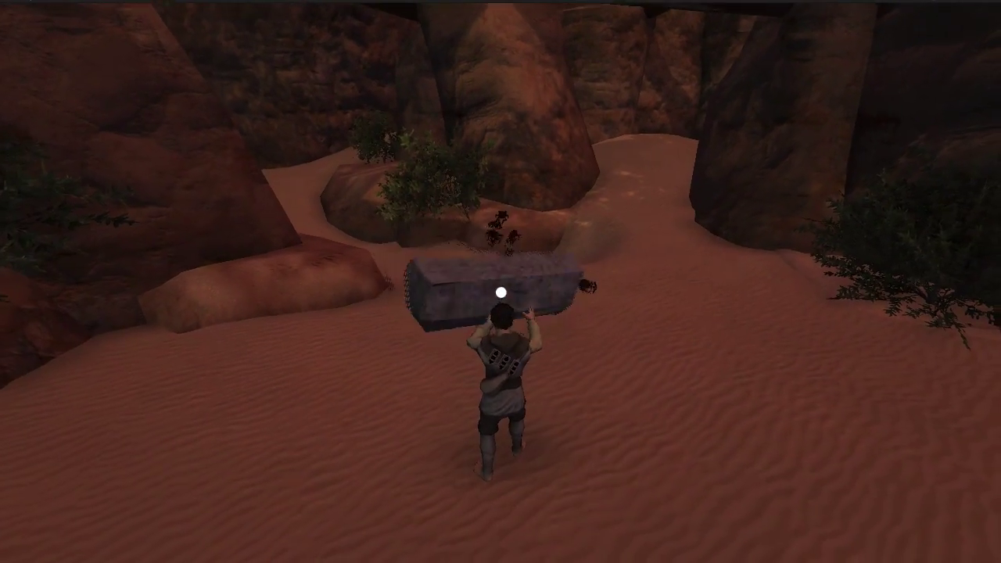
{"action": "key", "text": "w"}
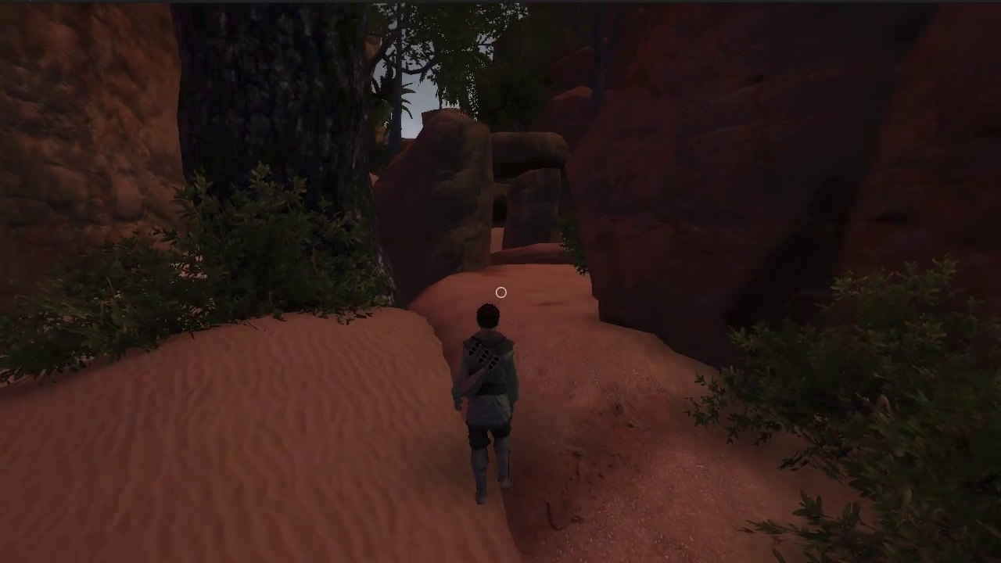
{"action": "key", "text": "w"}
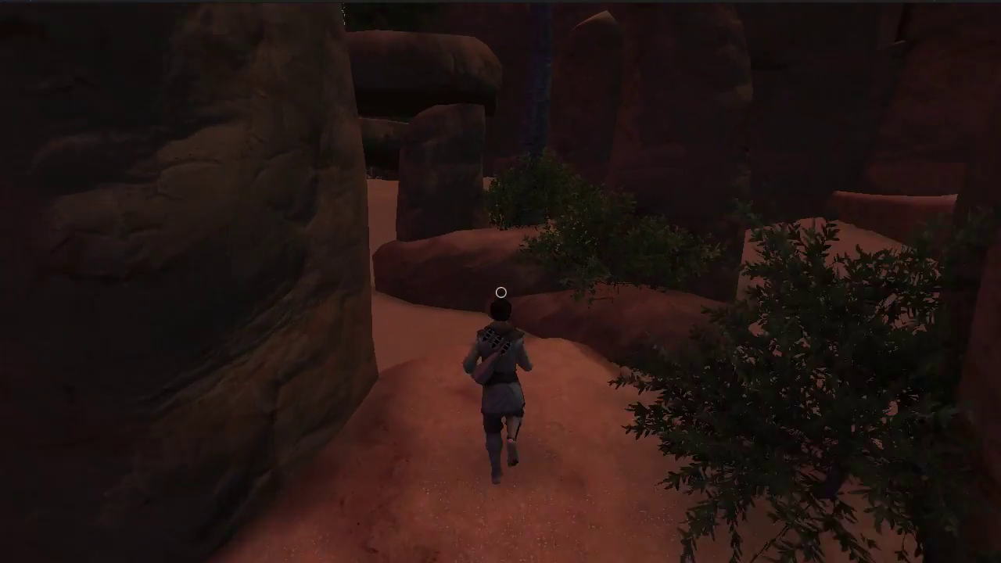
{"action": "key", "text": "w"}
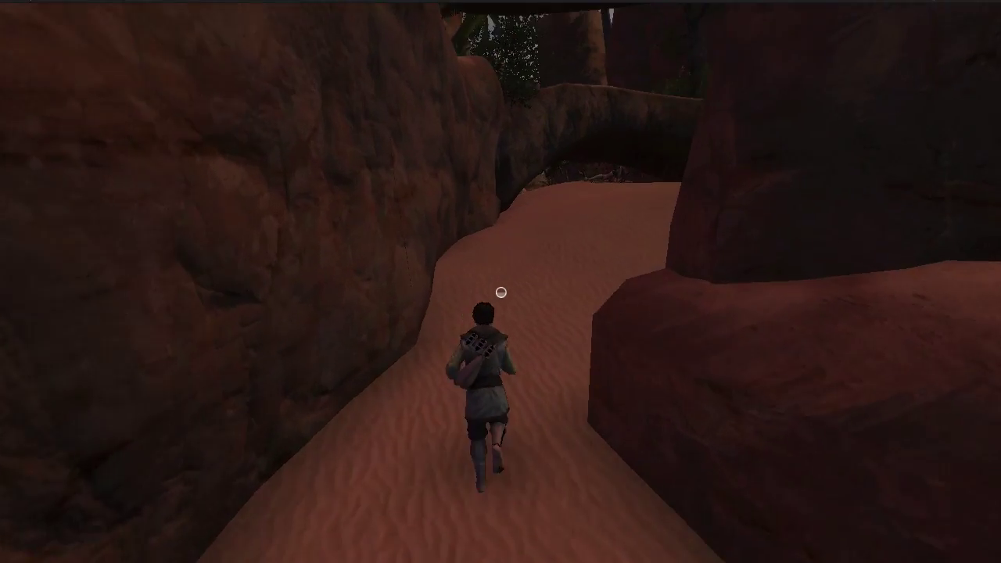
{"action": "key", "text": "w"}
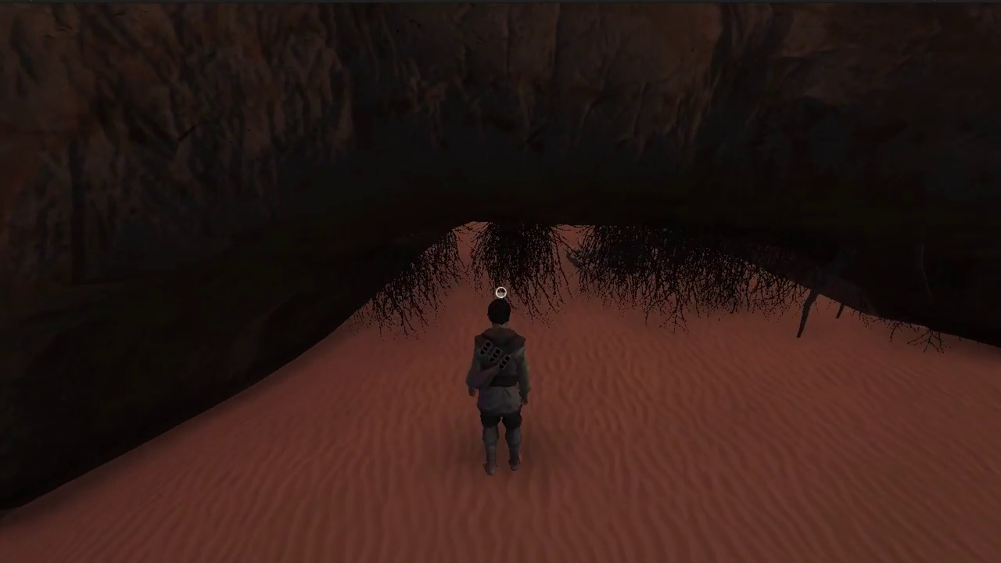
{"action": "key", "text": "w"}
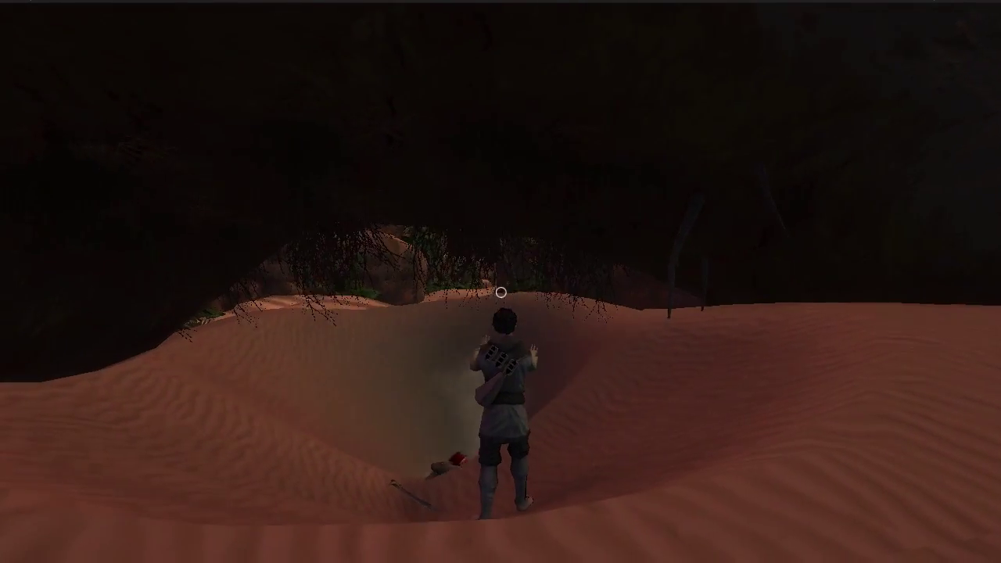
{"action": "key", "text": "w"}
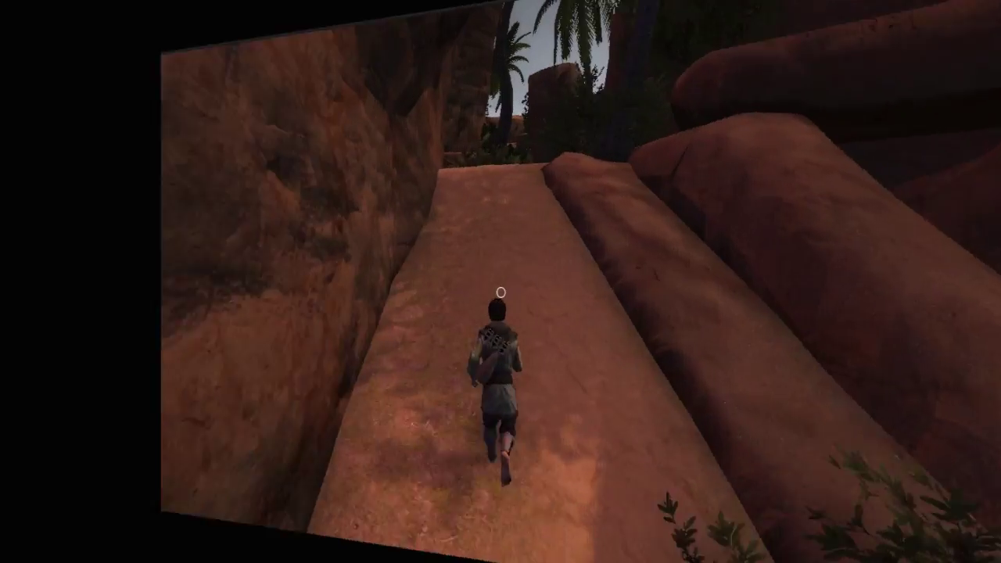
{"action": "key", "text": "w"}
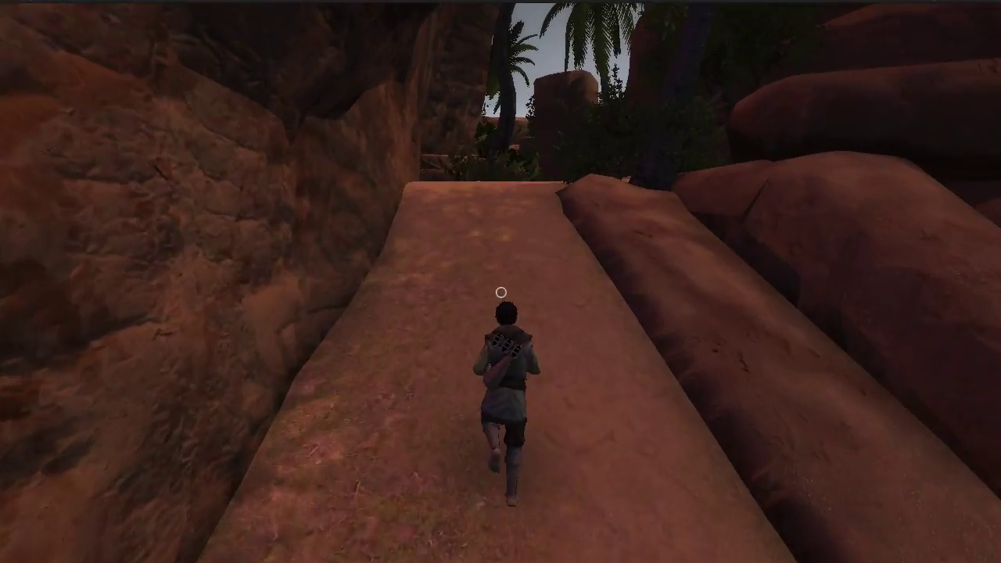
{"action": "key", "text": "w"}
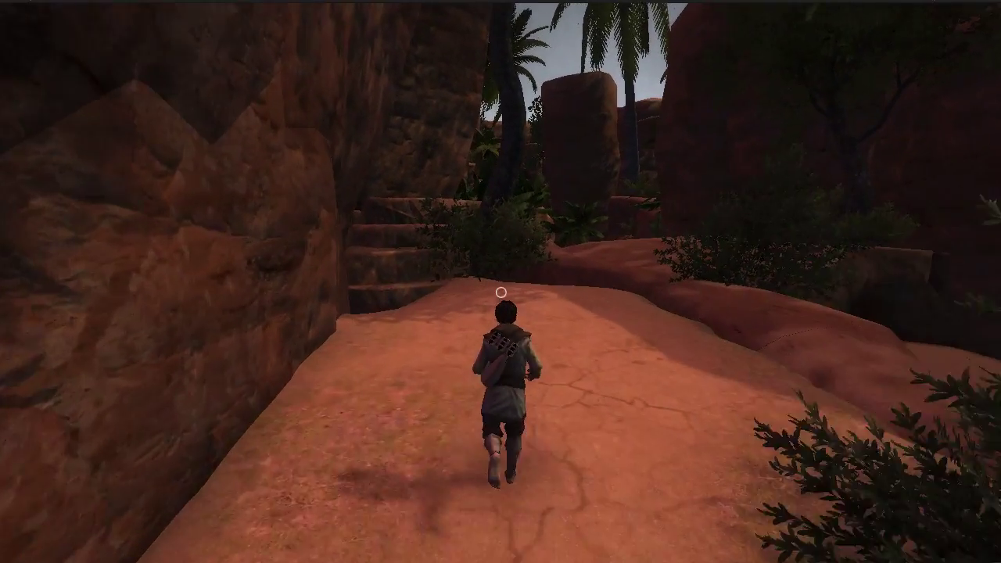
{"action": "key", "text": "w"}
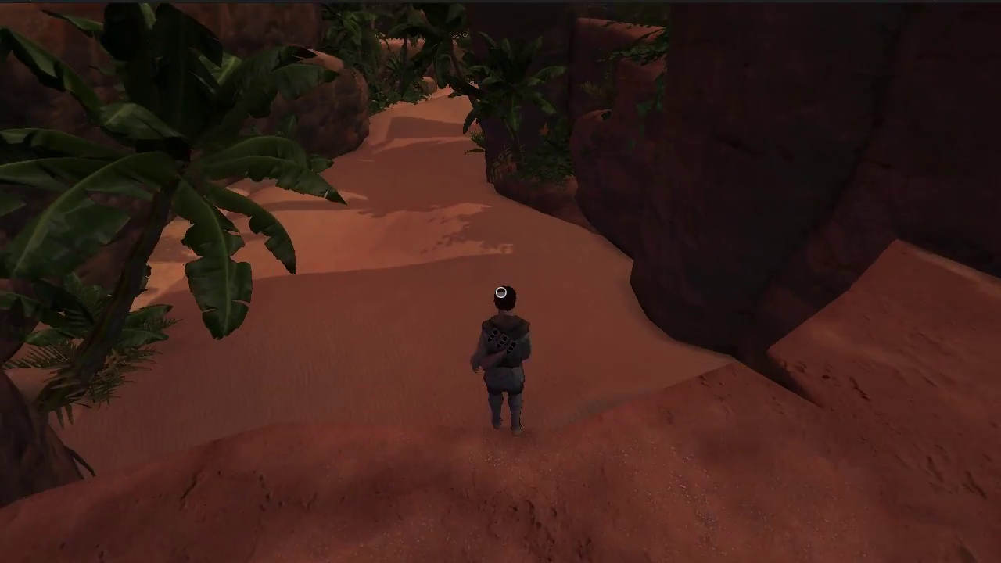
{"action": "key", "text": "w"}
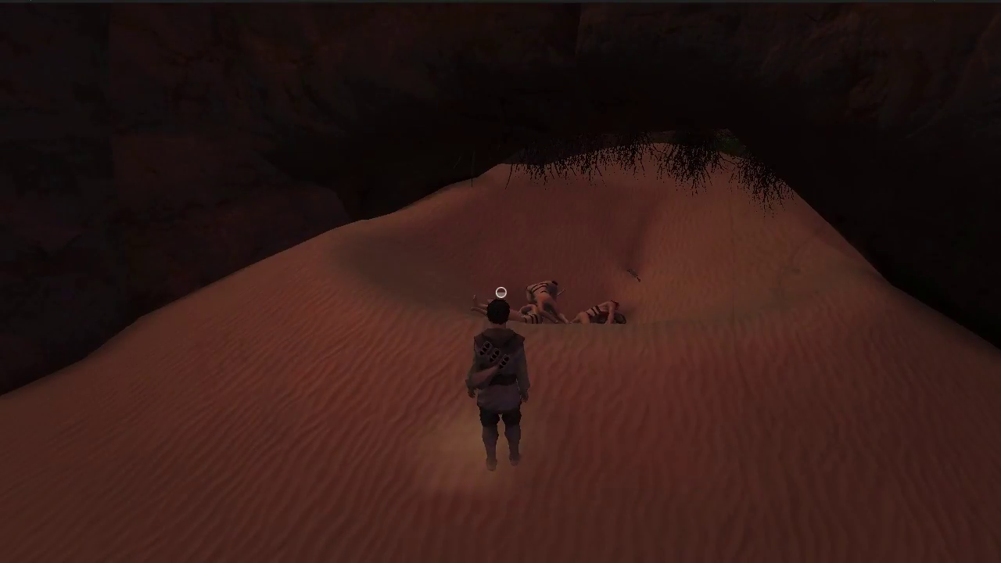
{"action": "key", "text": "w"}
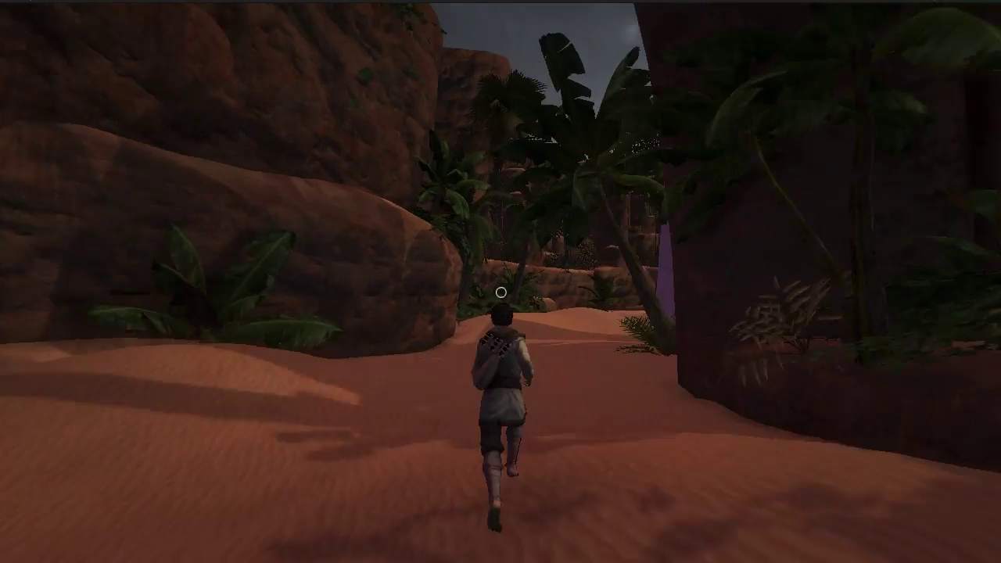
{"action": "key", "text": "w"}
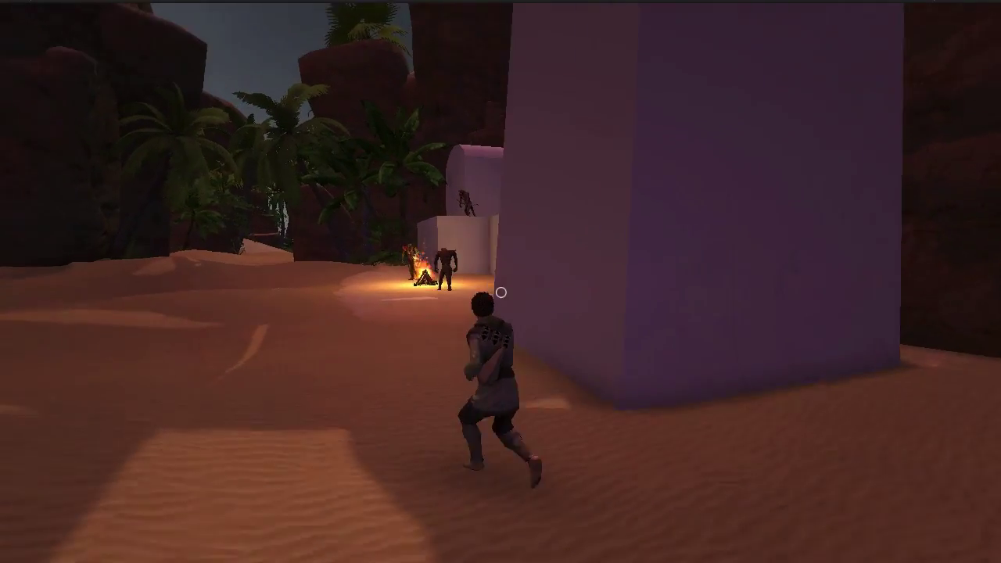
{"action": "key", "text": "w"}
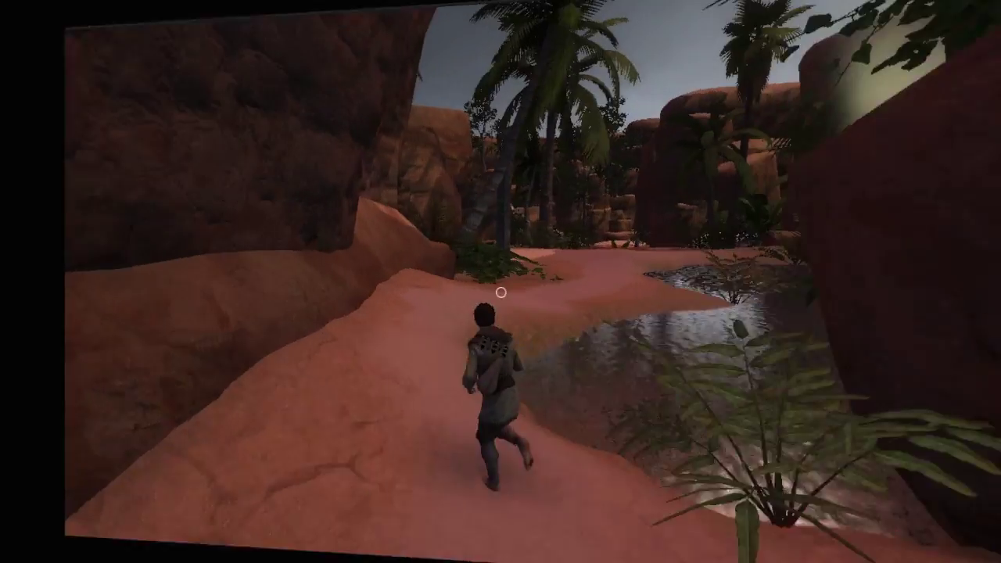
{"action": "key", "text": "w"}
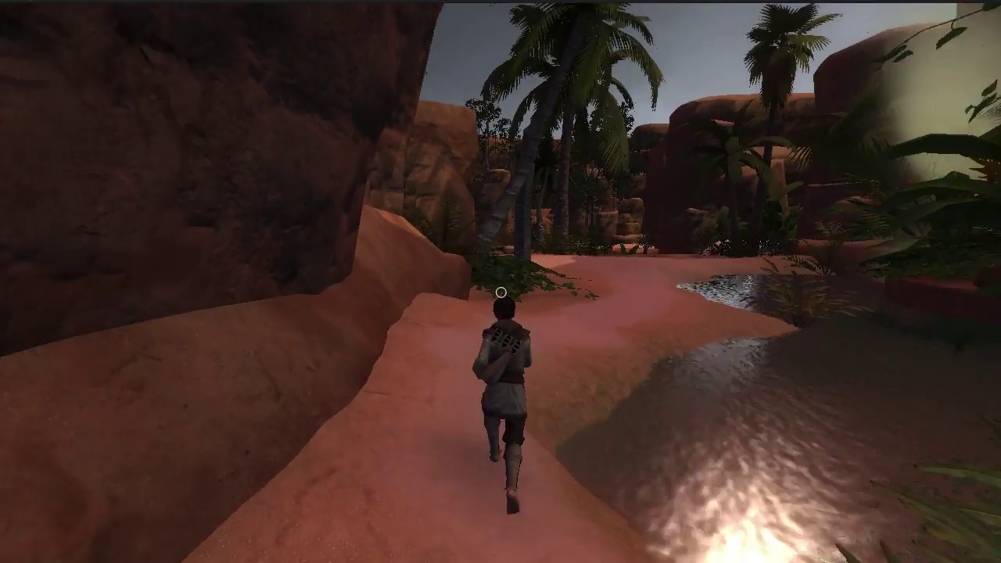
{"action": "key", "text": "w"}
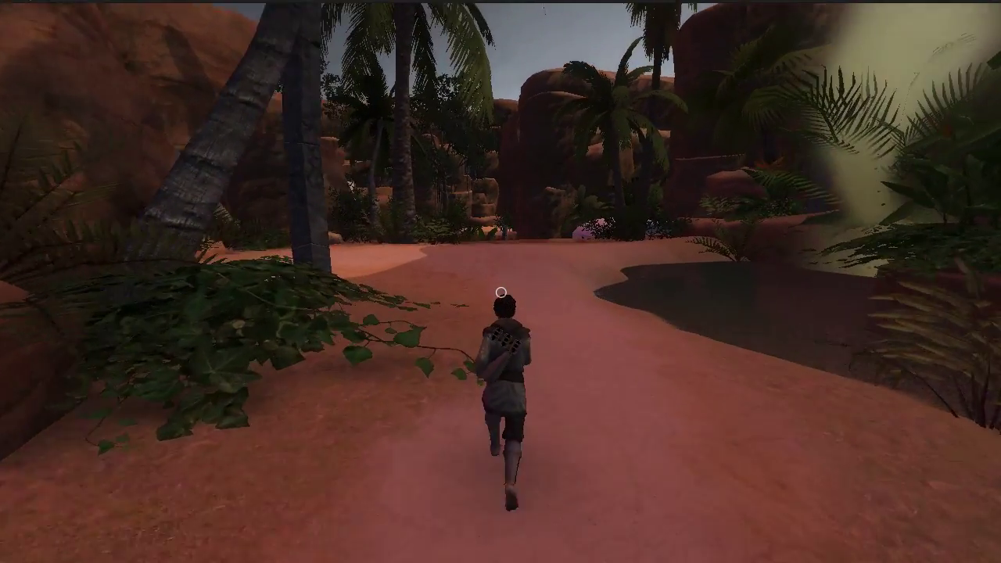
{"action": "key", "text": "w"}
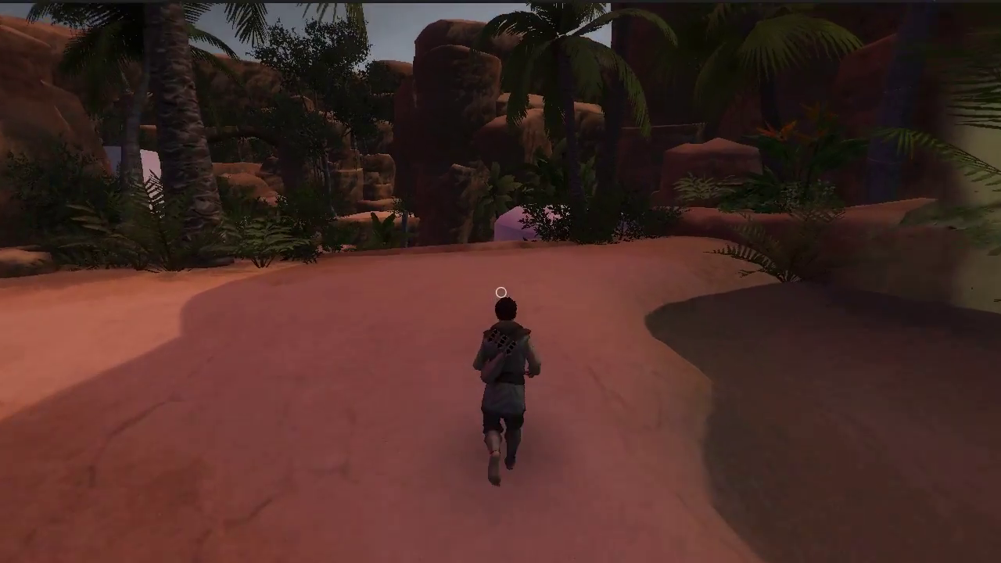
{"action": "key", "text": "w"}
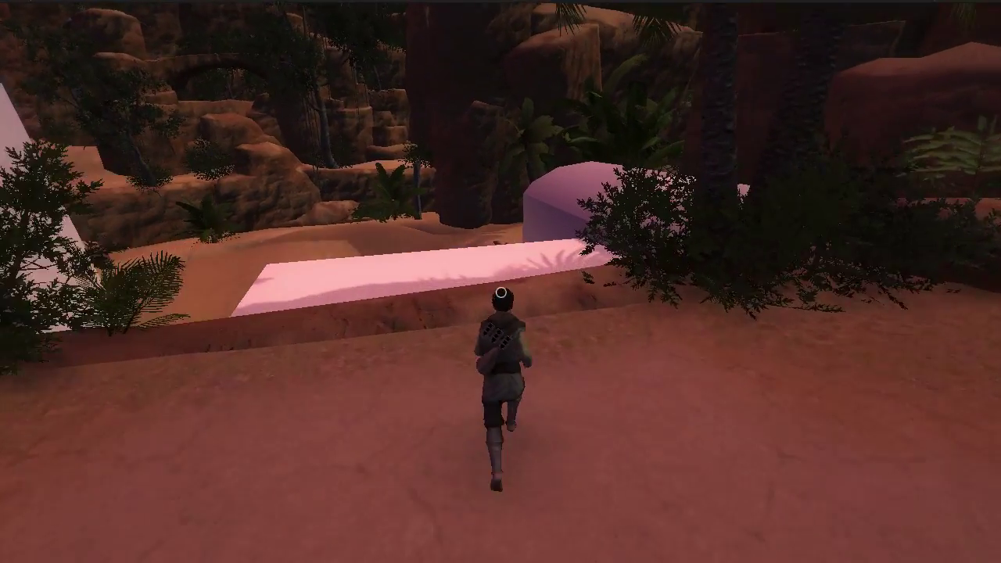
{"action": "key", "text": "w"}
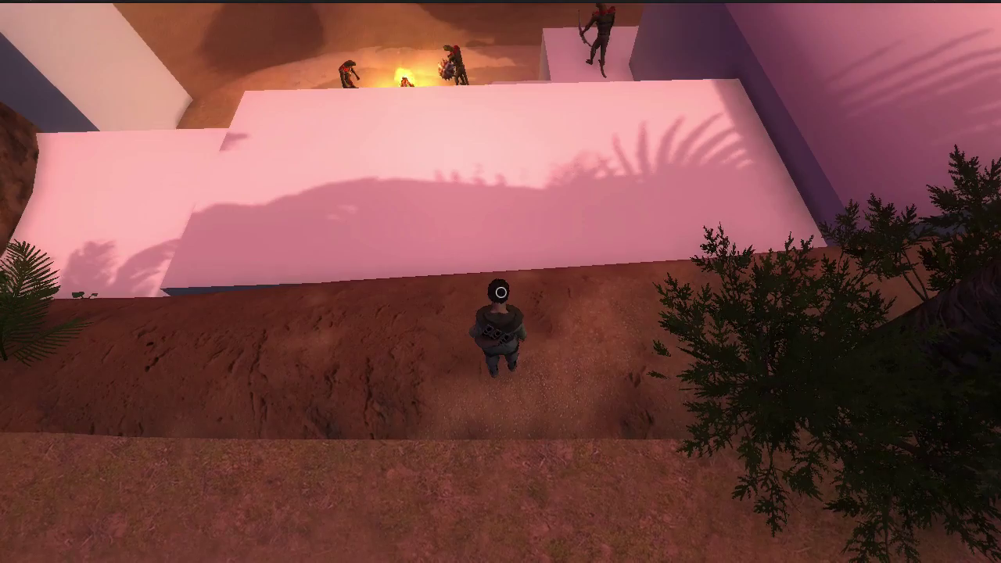
{"action": "left_click", "coordinate": [501, 292]}
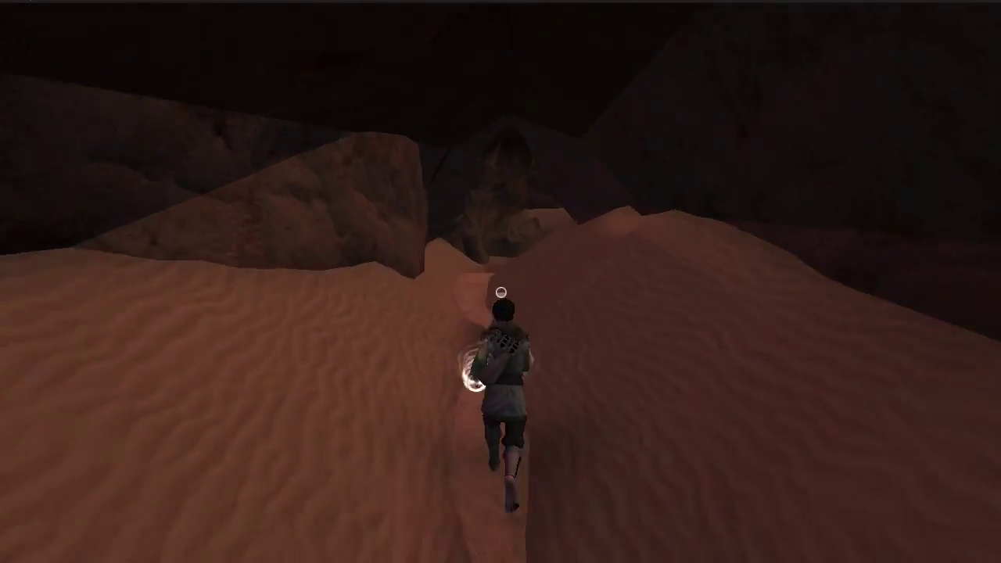
{"action": "key", "text": "w"}
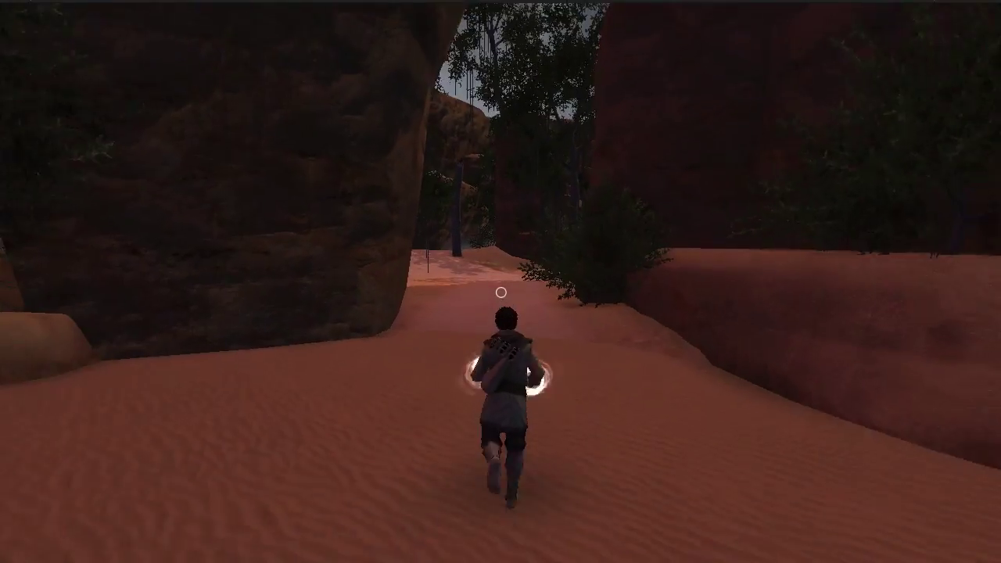
{"action": "key", "text": "w"}
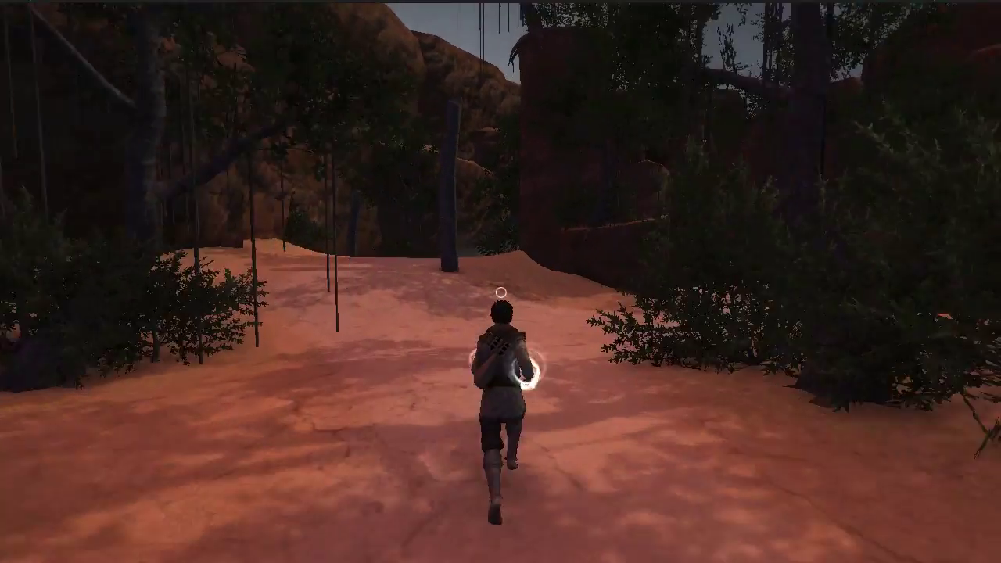
{"action": "key", "text": "w"}
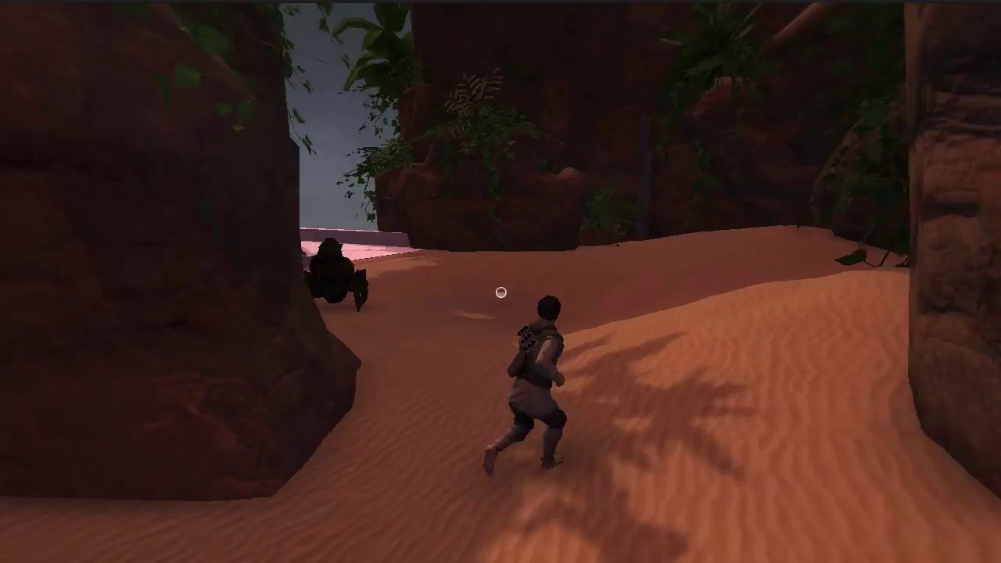
{"action": "key", "text": "w"}
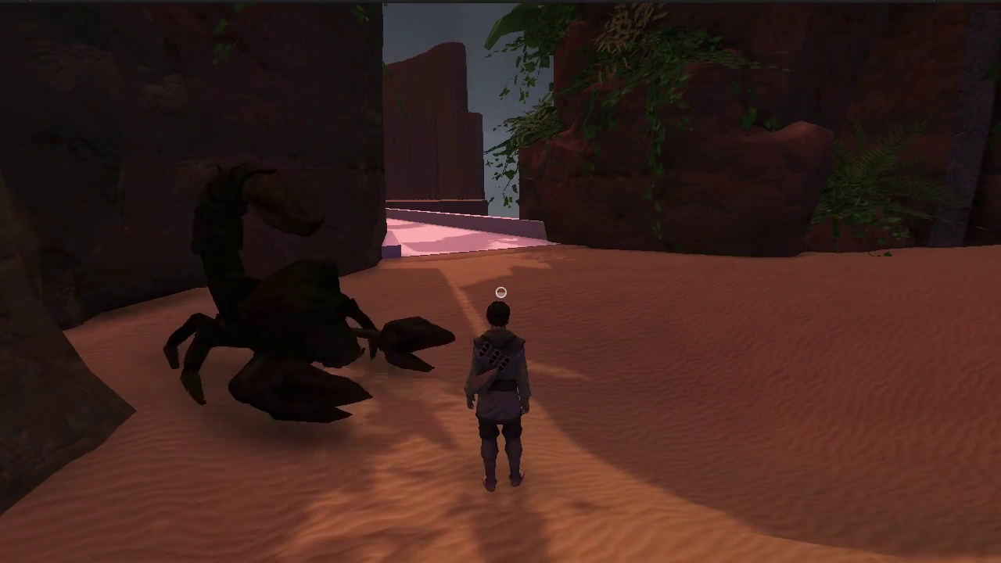
{"action": "key", "text": "w"}
{"action": "key", "text": "s"}
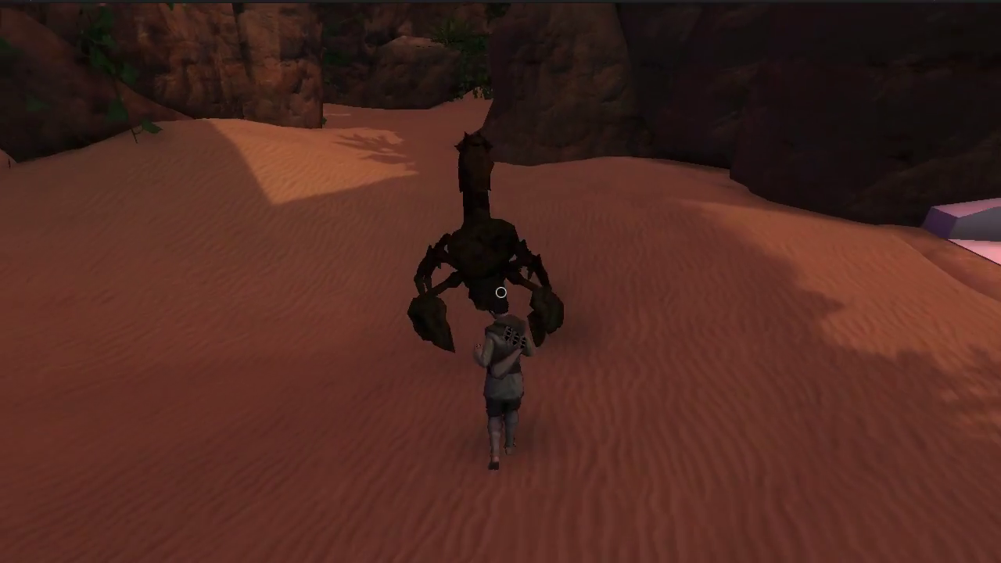
{"action": "key", "text": "a"}
{"action": "key", "text": "w"}
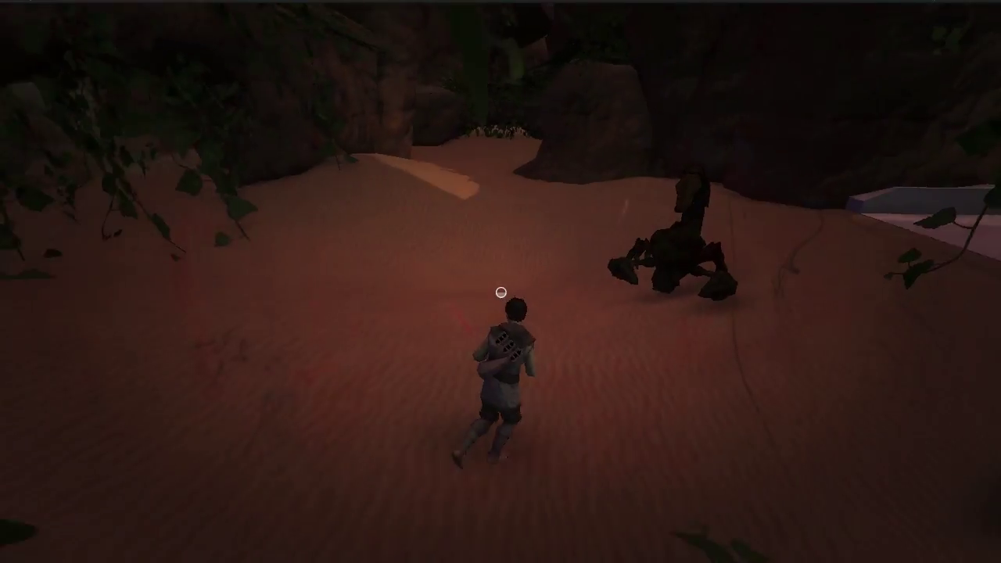
{"action": "key", "text": "a"}
{"action": "key", "text": "w"}
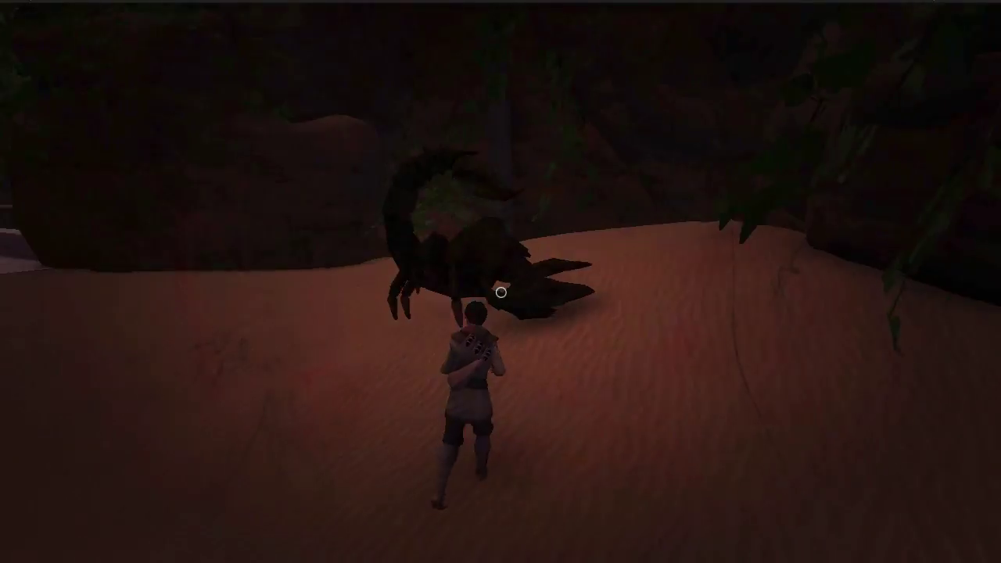
{"action": "key", "text": "s"}
{"action": "key", "text": "a"}
{"action": "key", "text": "w"}
{"action": "key", "text": "s"}
{"action": "key", "text": "s"}
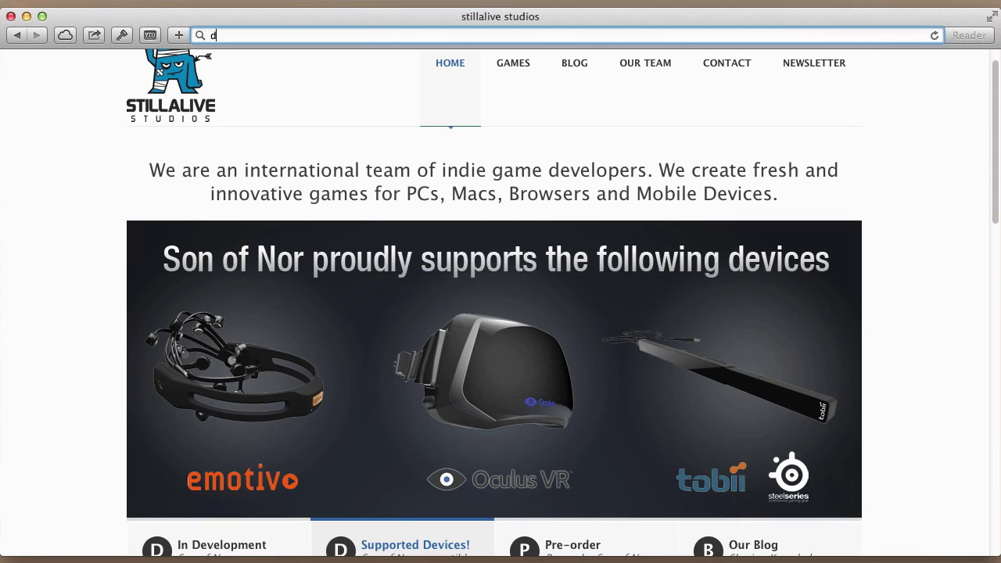
Switch to the web browser, load dehumaniser.com and open the site's Dehumaniser page
{"action": "type", "text": "ehumaniser.com"}
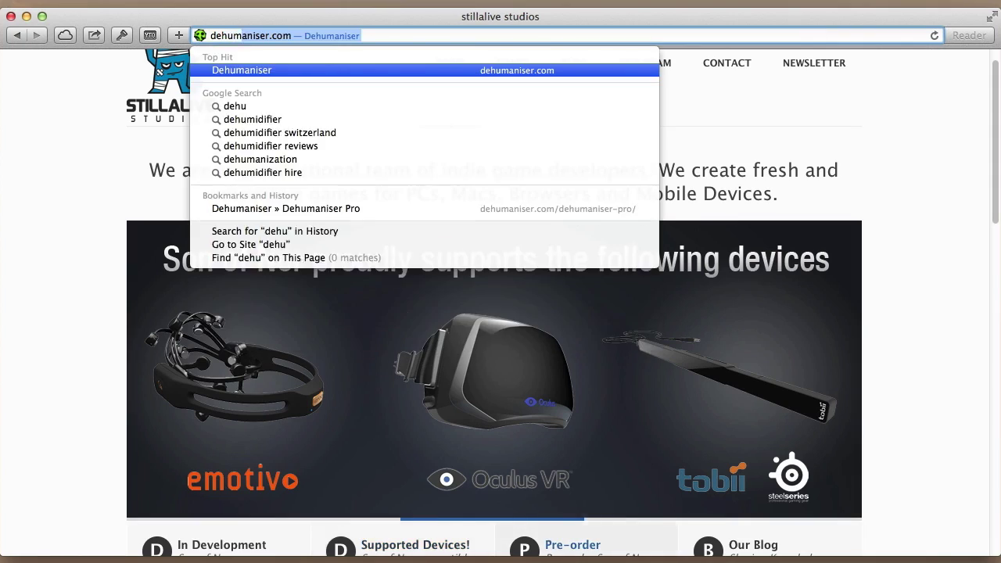
{"action": "key", "text": "Return"}
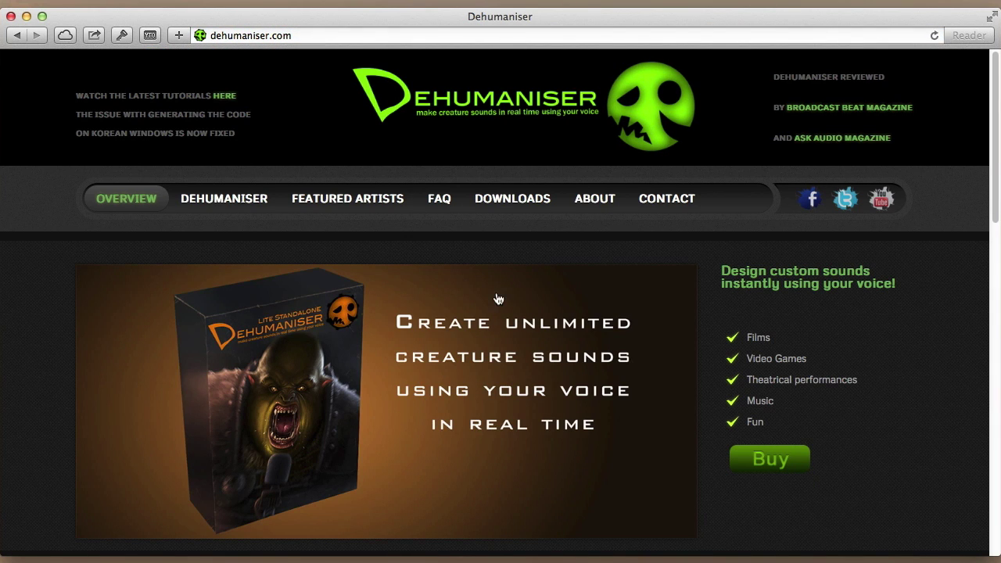
{"action": "left_click", "coordinate": [245, 202]}
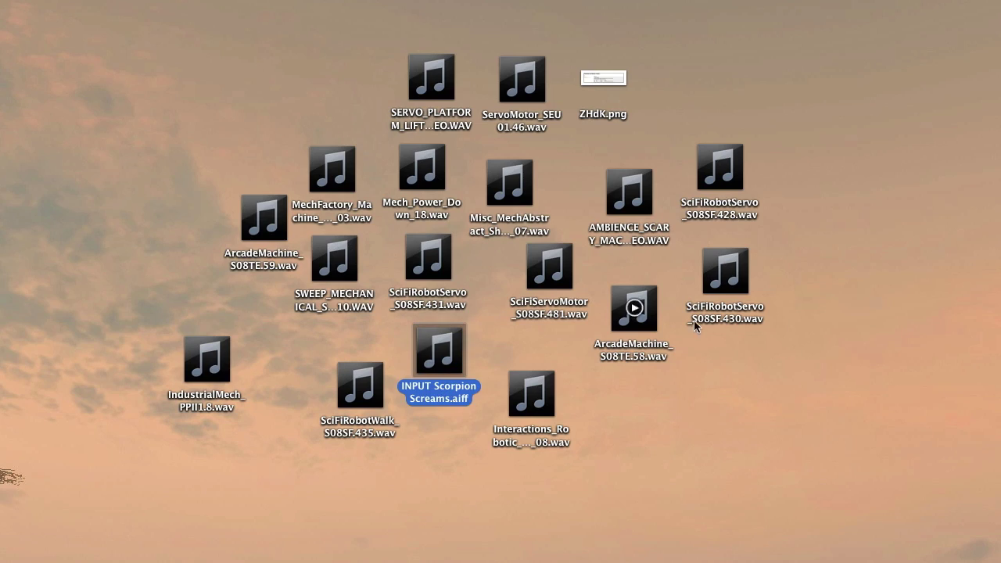
Listen to the selected INPUT Scorpion Screams.aiff recording in a quick preview and close the preview
{"action": "key", "text": "space"}
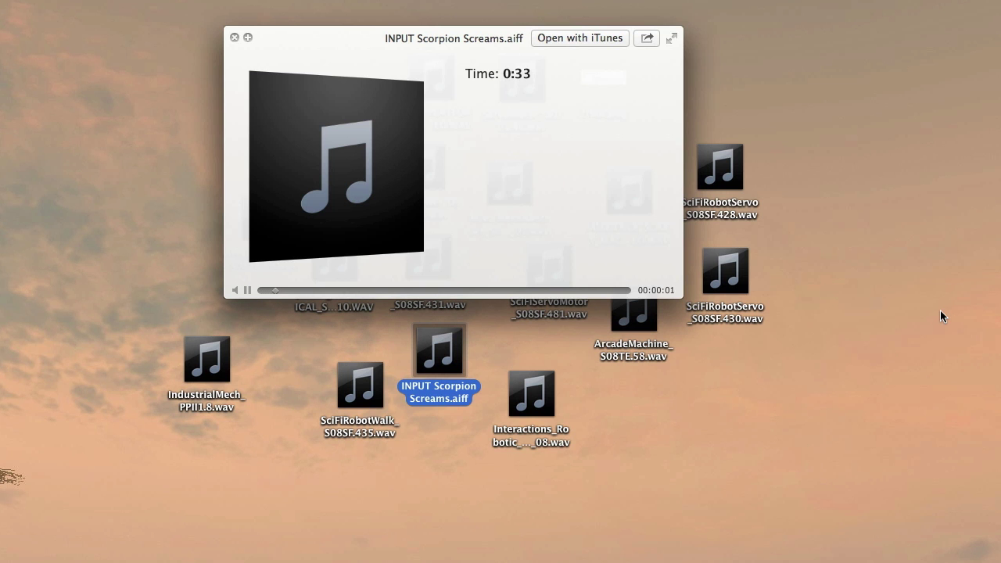
{"action": "key", "text": "space"}
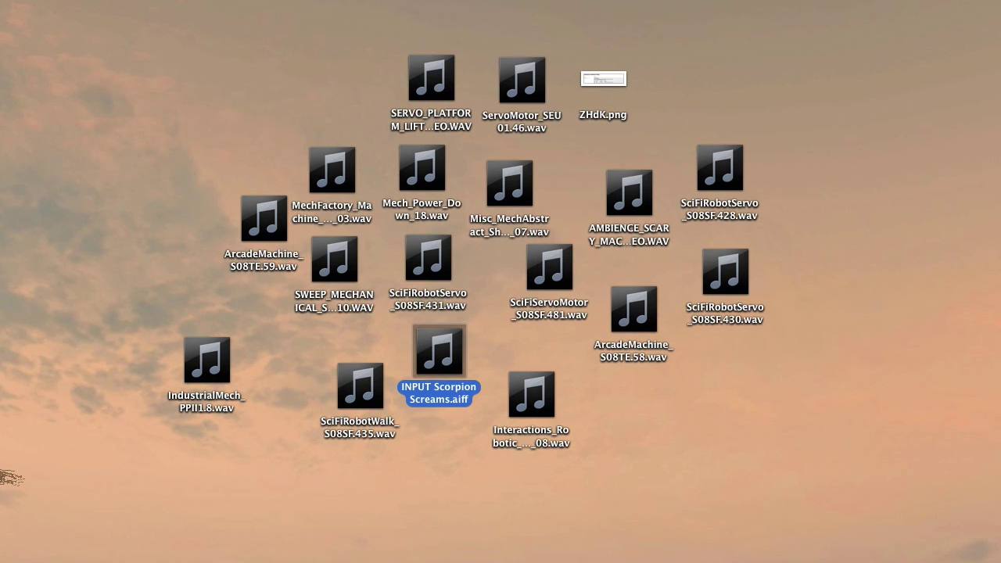
Switch to Dehumaniser Pro, play the loaded INPUT Scorpion file and load the Scorpion preset from the Basic library
{"action": "key", "text": "F11"}
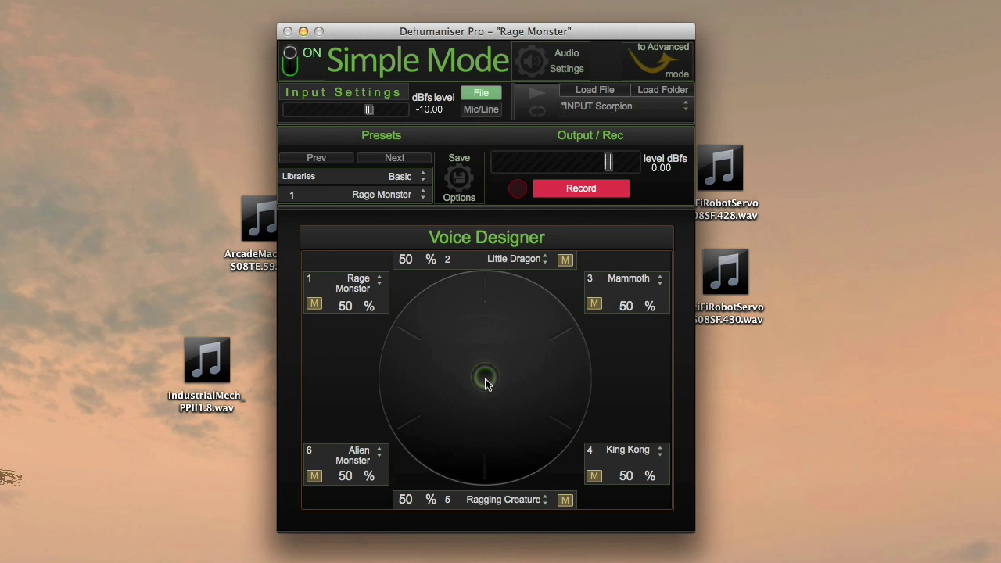
{"action": "left_click", "coordinate": [539, 95]}
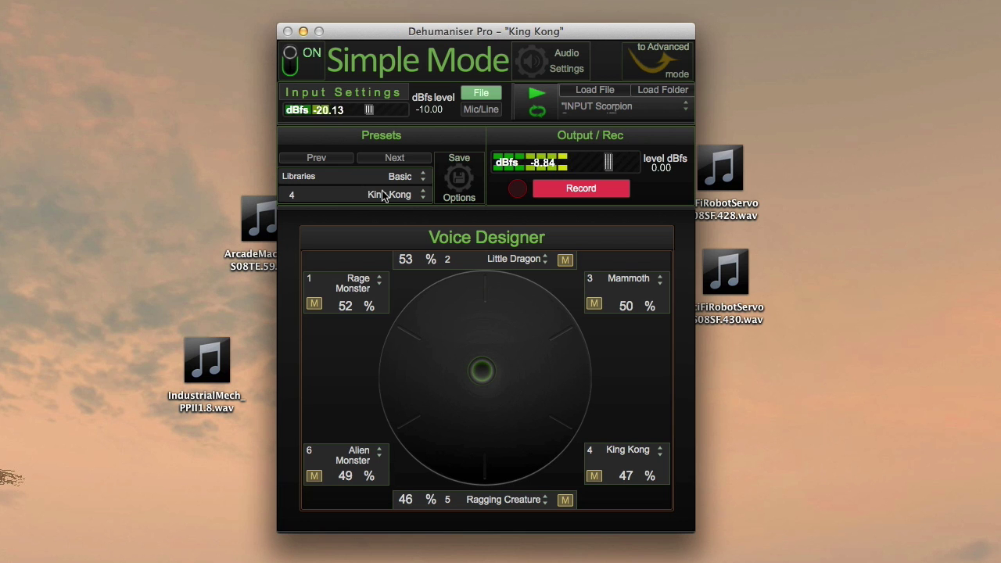
{"action": "left_click", "coordinate": [383, 196]}
{"action": "left_click", "coordinate": [351, 357]}
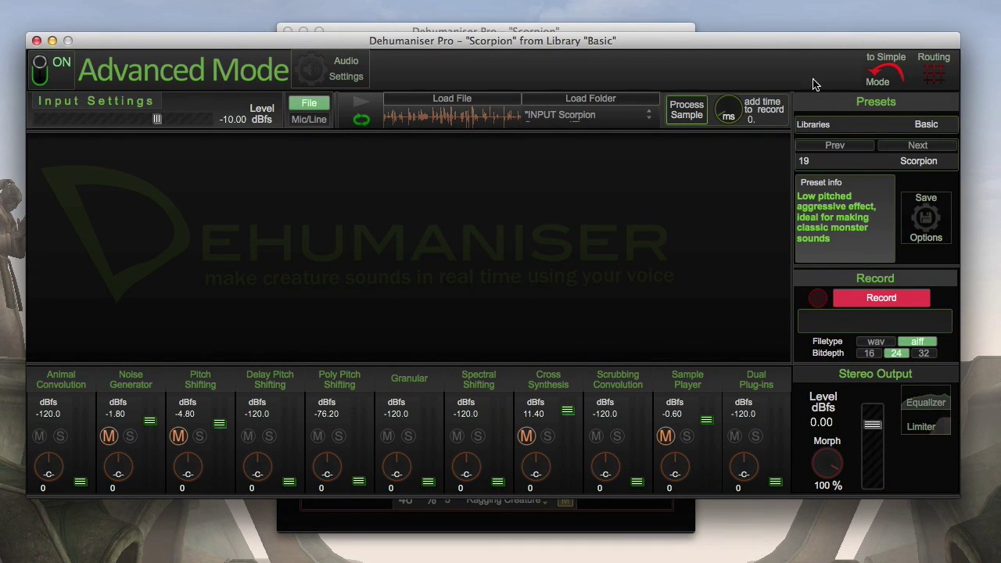
Look through the settings of the Animal Convolution, Noise Generator, Pitch Shifting and Delay Pitch Shifting modules
{"action": "left_click", "coordinate": [55, 391]}
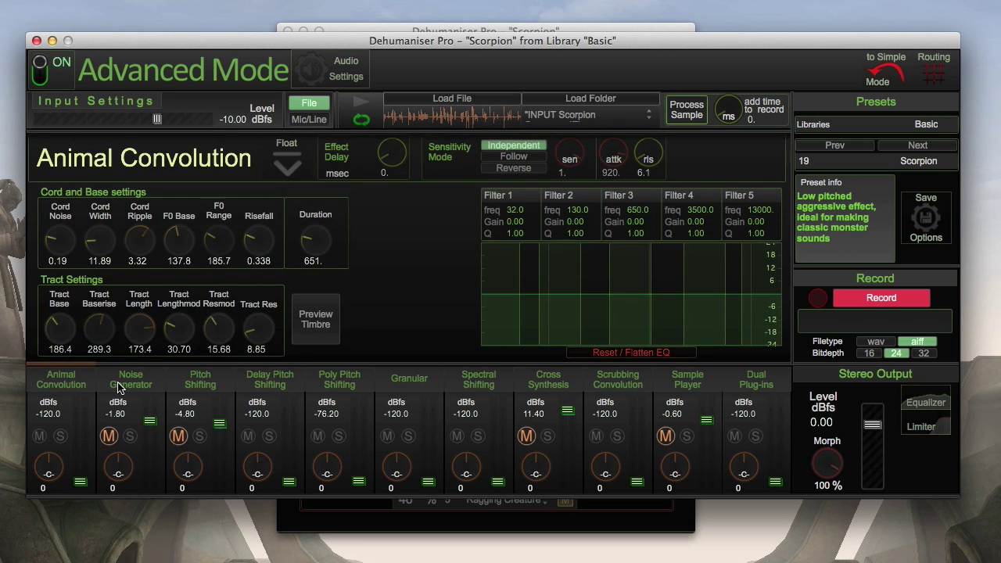
{"action": "left_click", "coordinate": [120, 384]}
{"action": "left_click", "coordinate": [210, 384]}
{"action": "left_click", "coordinate": [290, 383]}
Set the Noise Generator module's center frequency to 9210.80 Hz while the input file plays
{"action": "left_click", "coordinate": [147, 380]}
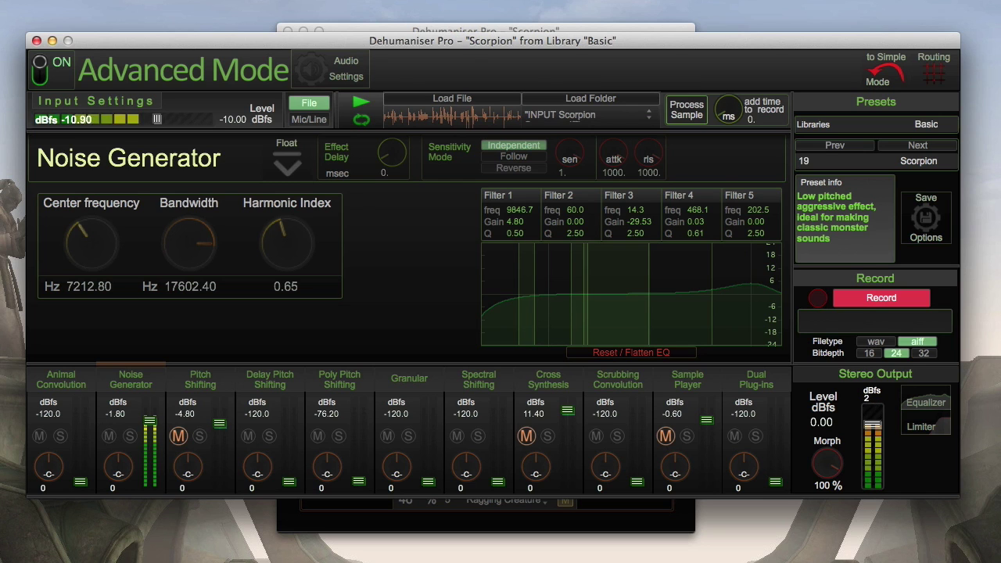
{"action": "left_click_drag", "start_coordinate": [91, 242], "coordinate": [91, 216]}
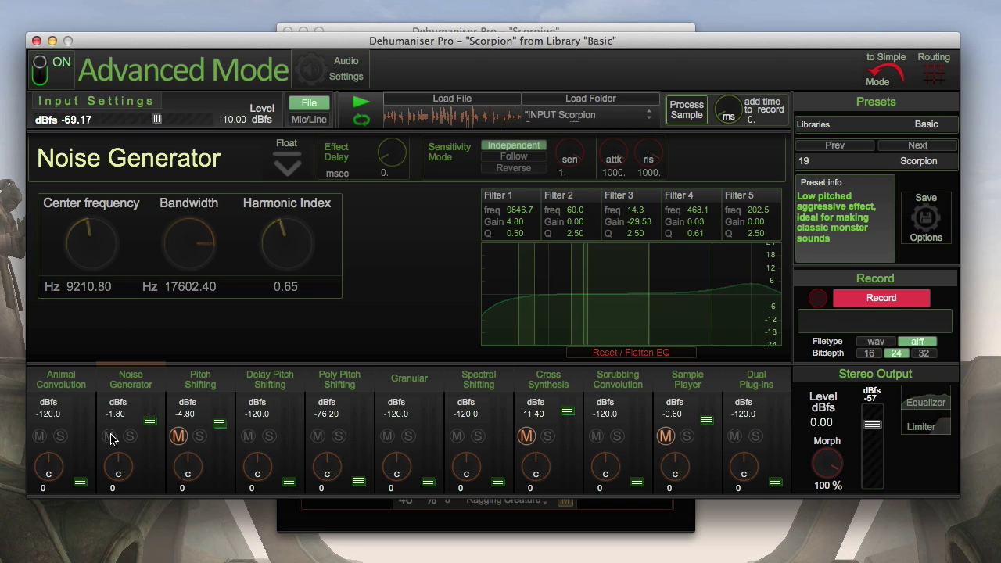
Unmute the Pitch Shifting module and set Voice 1's transposition to about 0 semitones
{"action": "left_click", "coordinate": [177, 440]}
{"action": "left_click", "coordinate": [193, 392]}
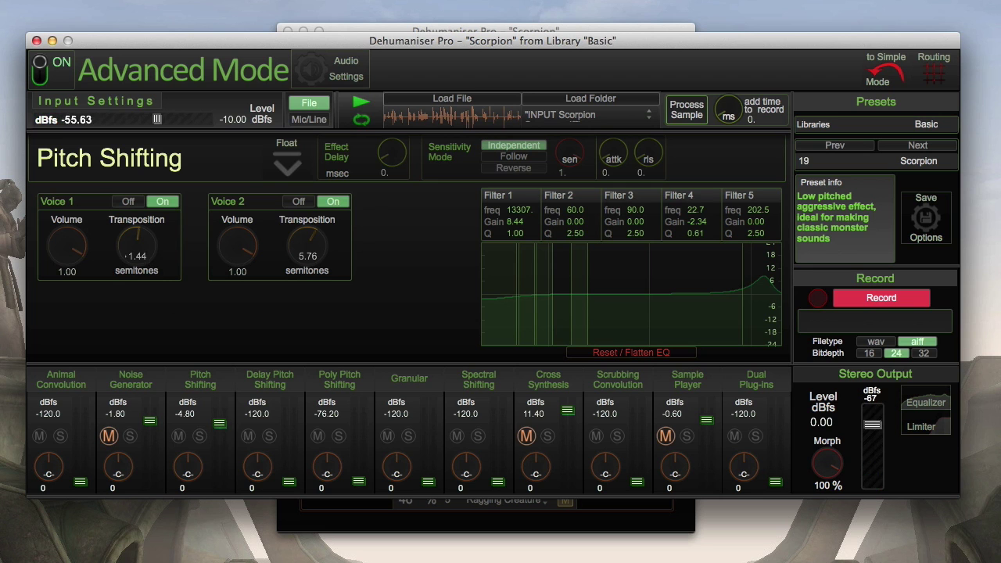
{"action": "left_click_drag", "start_coordinate": [136, 249], "coordinate": [136, 234]}
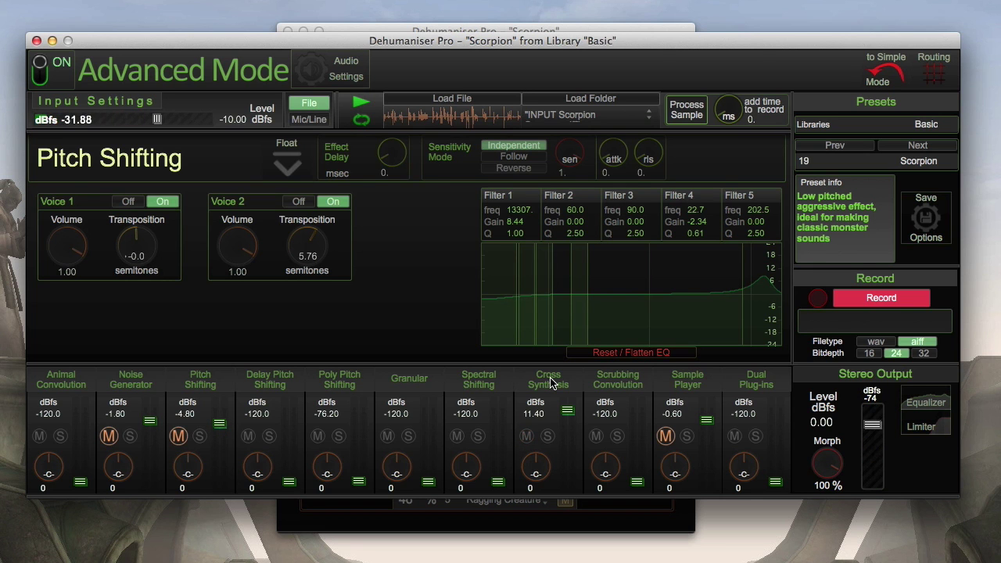
Open the Cross Synthesis module, preview its Voice B CrazyScream_01.aif sample several times and audition the module's output
{"action": "left_click", "coordinate": [552, 382]}
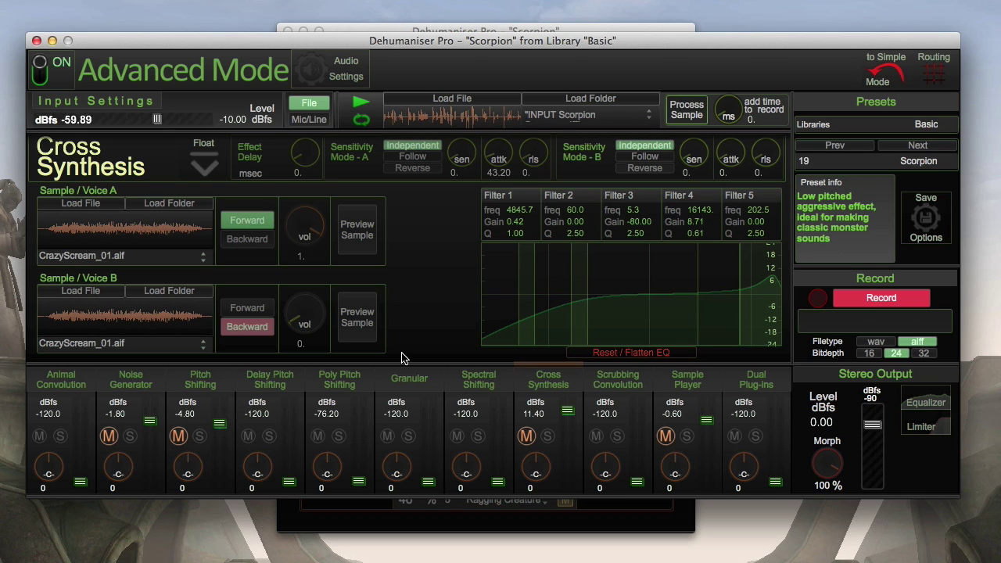
{"action": "left_click", "coordinate": [357, 317]}
{"action": "left_click", "coordinate": [357, 317]}
{"action": "left_click", "coordinate": [357, 317]}
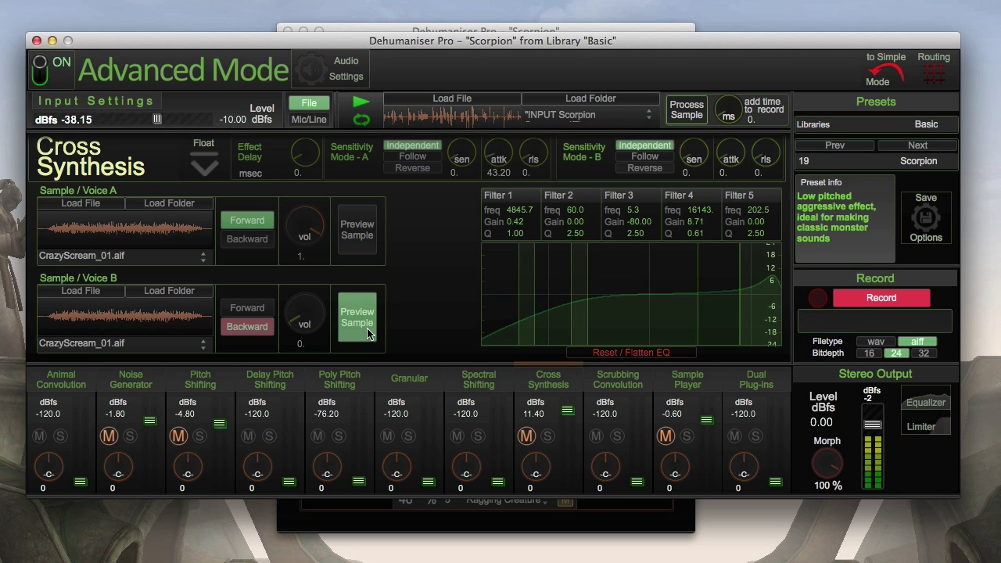
{"action": "left_click", "coordinate": [369, 334]}
{"action": "left_click", "coordinate": [368, 334]}
{"action": "left_click", "coordinate": [368, 334]}
{"action": "left_click", "coordinate": [526, 436]}
Audition the Sample Player module with its CrazyScream_01.aif sample, setting its pitch to successively lower keys, and mute it again
{"action": "left_click", "coordinate": [687, 380]}
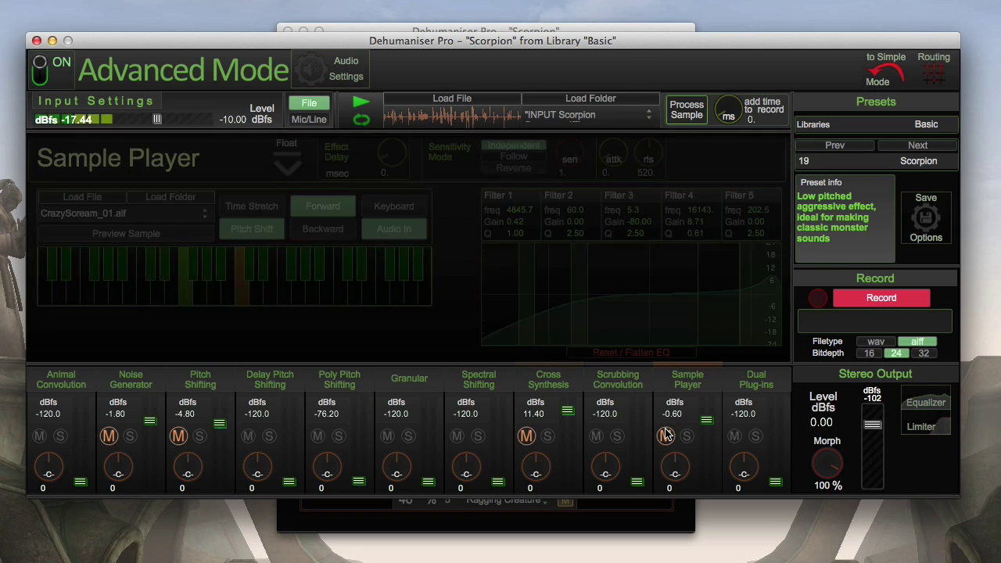
{"action": "left_click", "coordinate": [666, 437]}
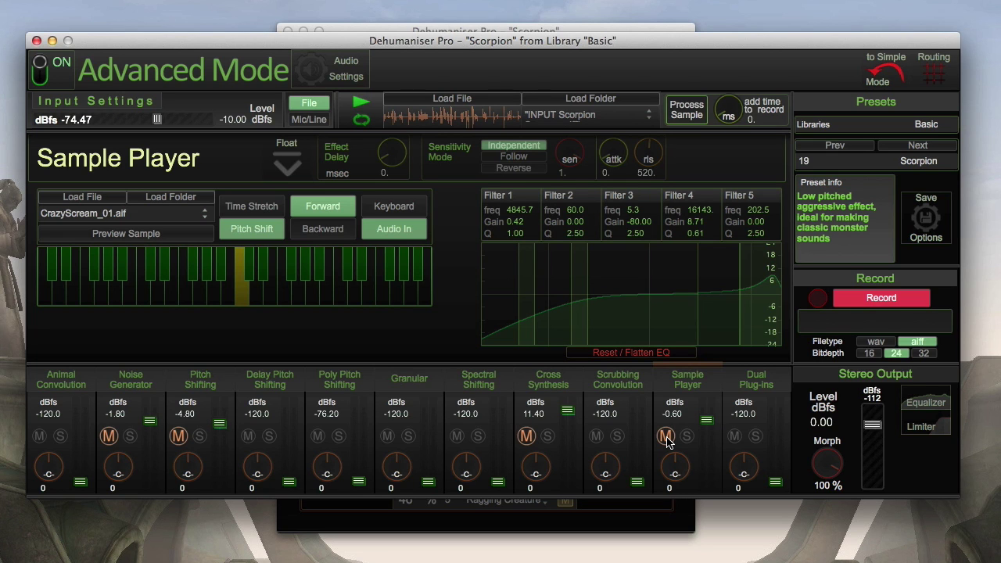
{"action": "left_click", "coordinate": [668, 436]}
{"action": "left_click", "coordinate": [215, 294]}
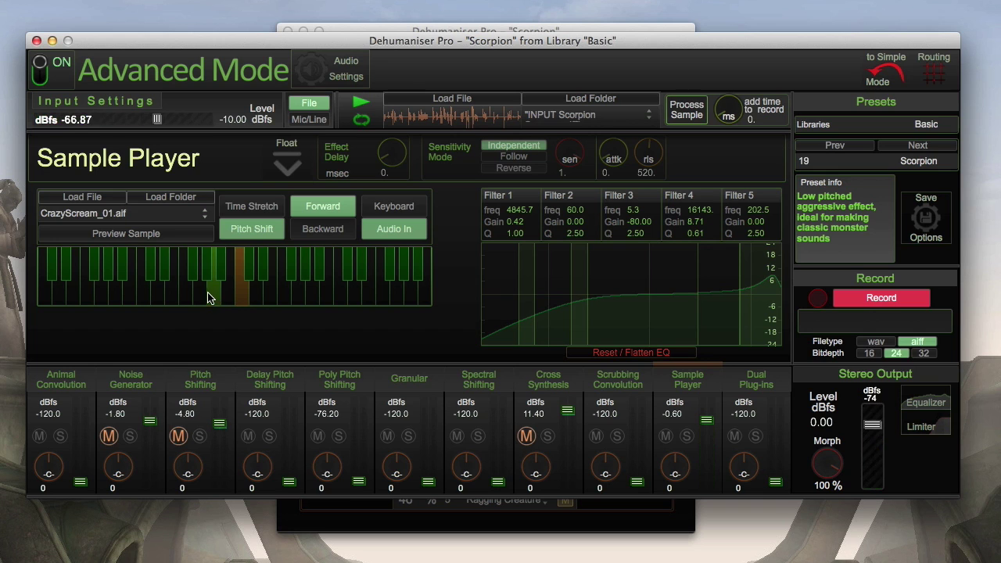
{"action": "left_click", "coordinate": [202, 294]}
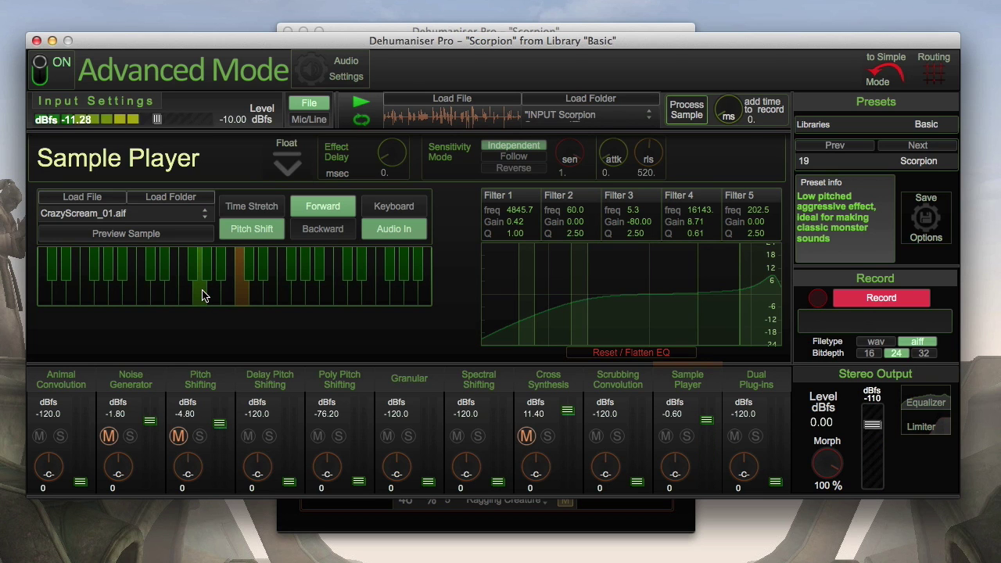
{"action": "left_click", "coordinate": [666, 437]}
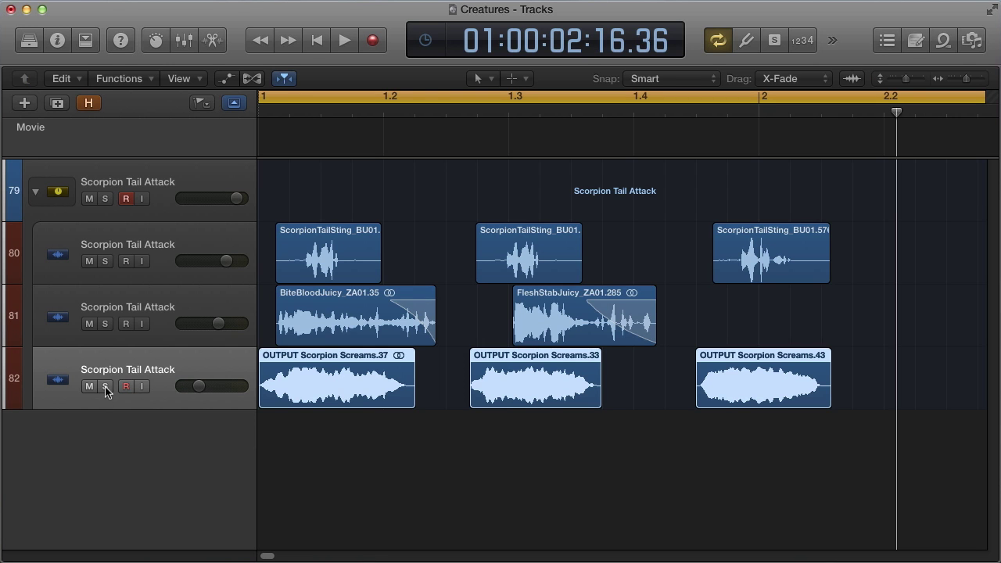
In Logic's Creatures project, solo the Scorpion Tail Attack track holding the OUTPUT Scorpion Screams regions and play it back
{"action": "left_click", "coordinate": [105, 386]}
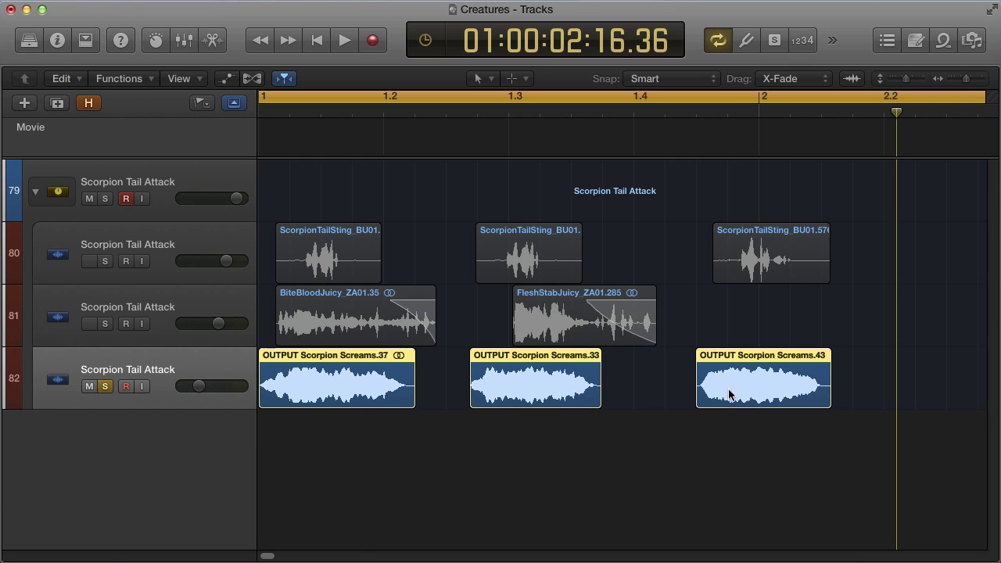
{"action": "key", "text": "space"}
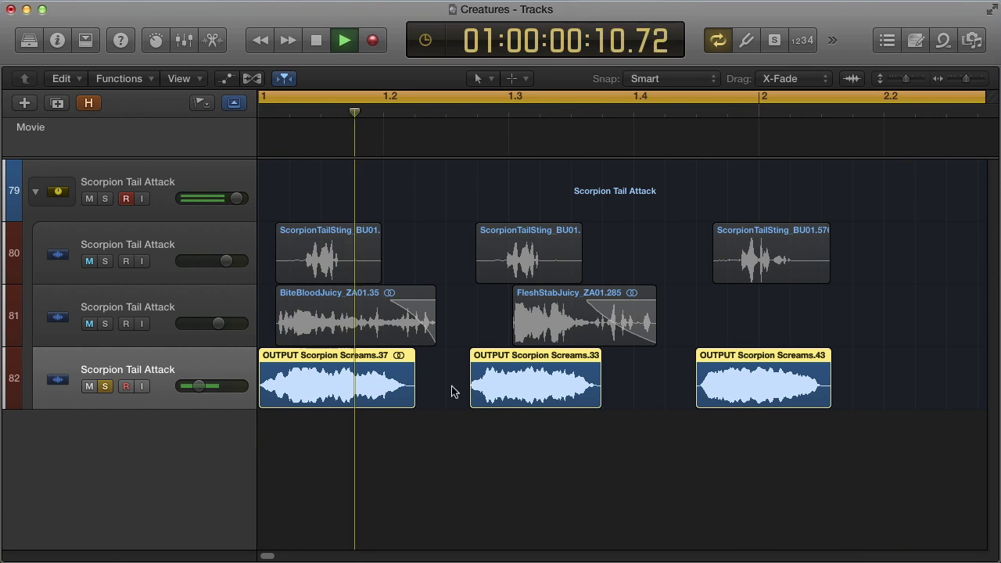
{"action": "key", "text": "space"}
Show the channel strip of the soloed track, open its Driver plug-in and play the screams through it
{"action": "left_click", "coordinate": [47, 40]}
{"action": "left_click", "coordinate": [39, 225]}
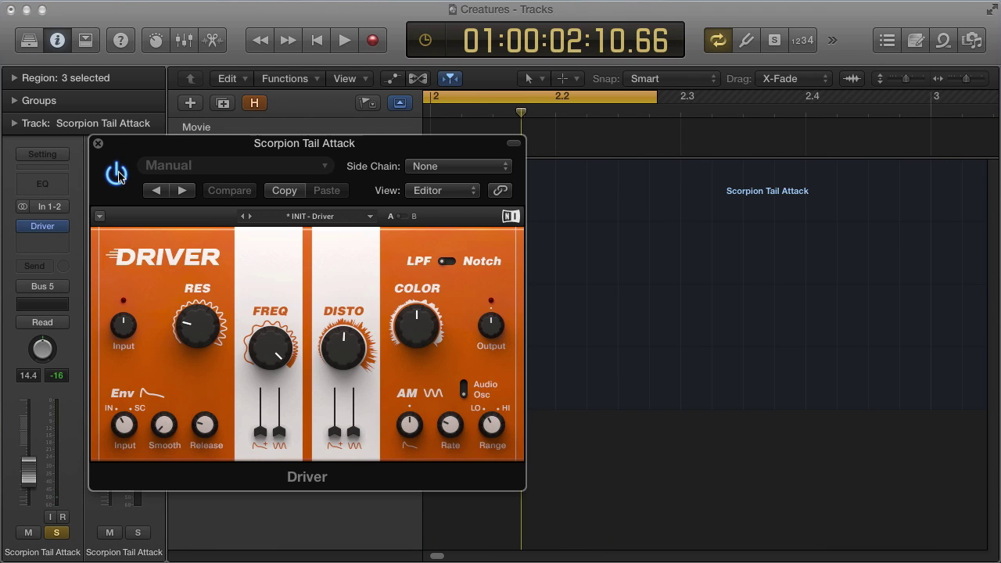
{"action": "key", "text": "space"}
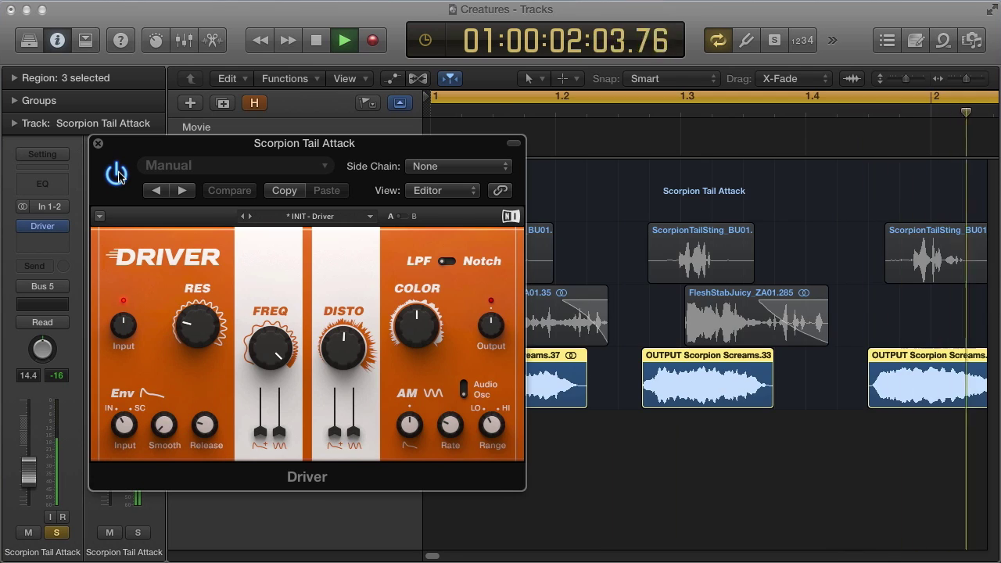
Reshape the screams in the Driver plug-in by raising the resonance and lowering the frequency and color, then close the plug-in
{"action": "key", "text": "space"}
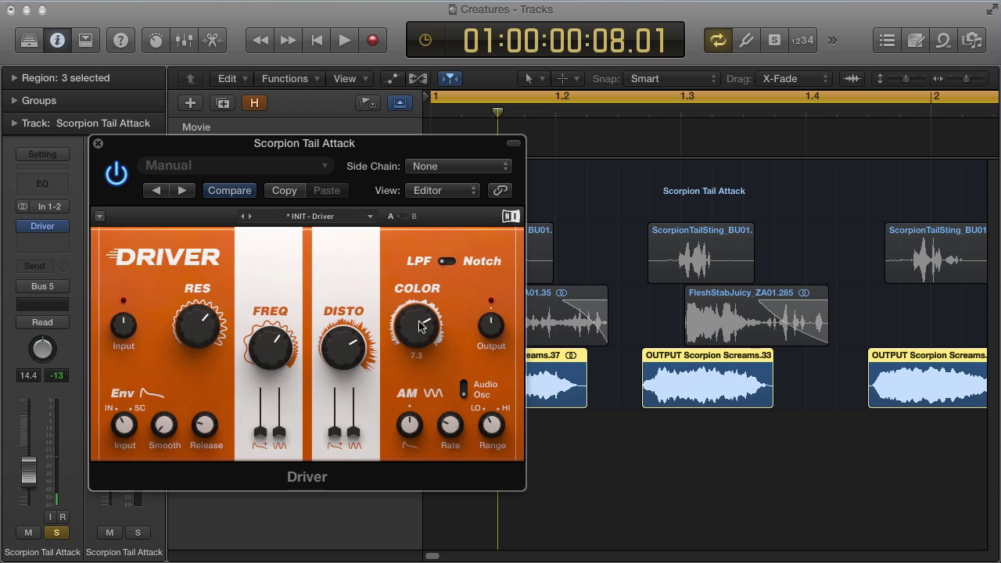
{"action": "left_click_drag", "start_coordinate": [421, 326], "coordinate": [421, 359]}
{"action": "key", "text": "space"}
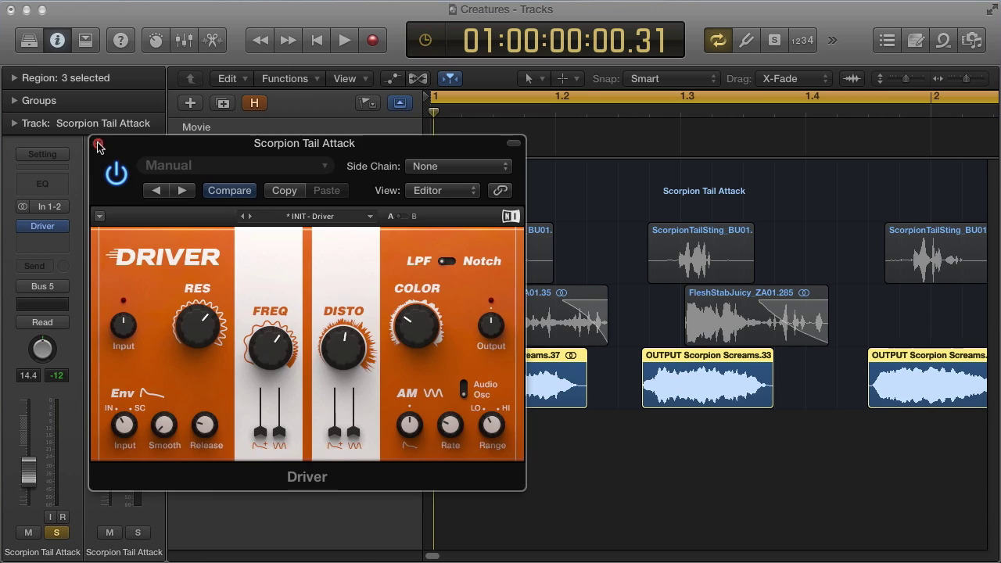
{"action": "left_click", "coordinate": [98, 146]}
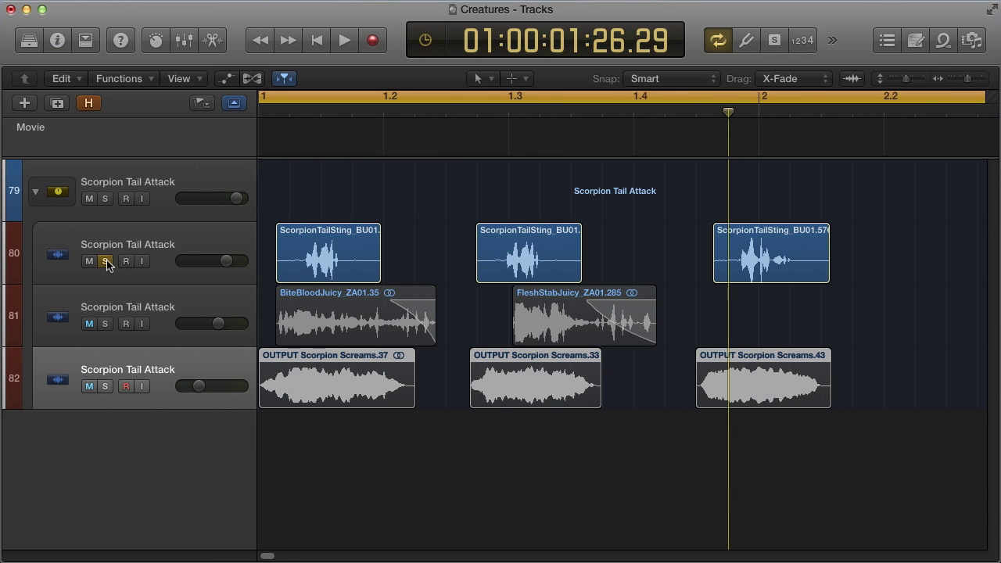
Play back the soloed Scorpion Tail Attack track holding the ScorpionTailSting regions and release its solo
{"action": "key", "text": "space"}
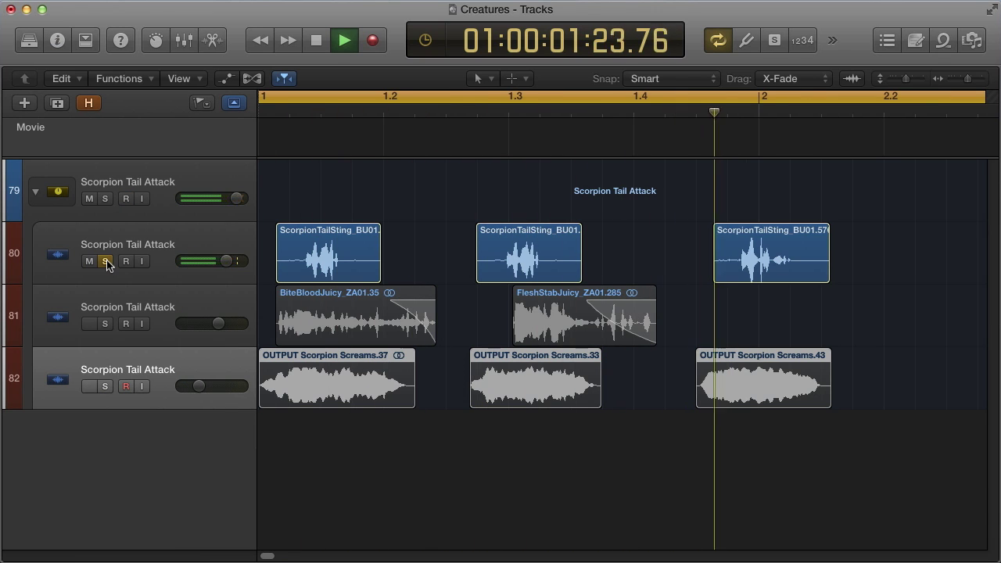
{"action": "key", "text": "space"}
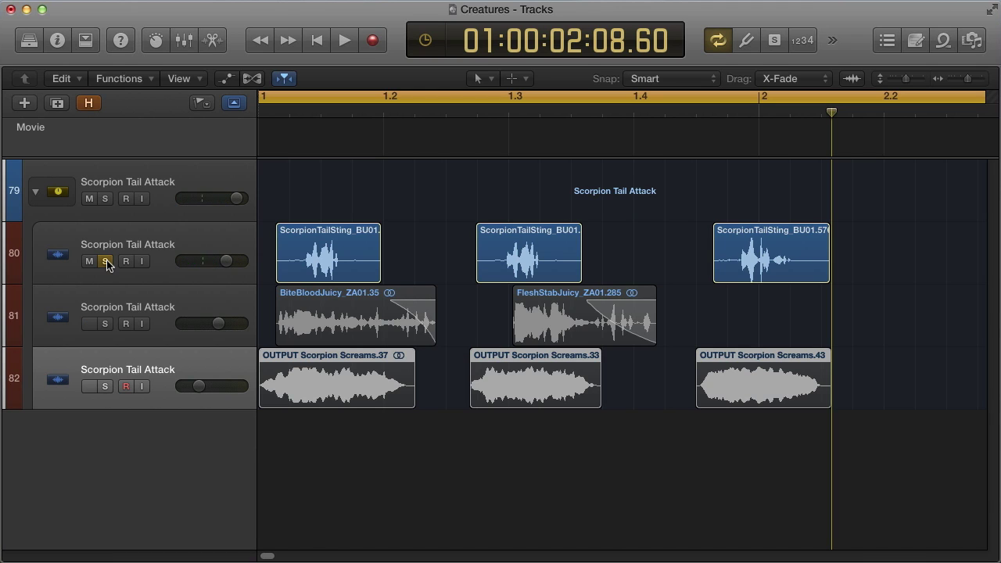
{"action": "left_click", "coordinate": [106, 261]}
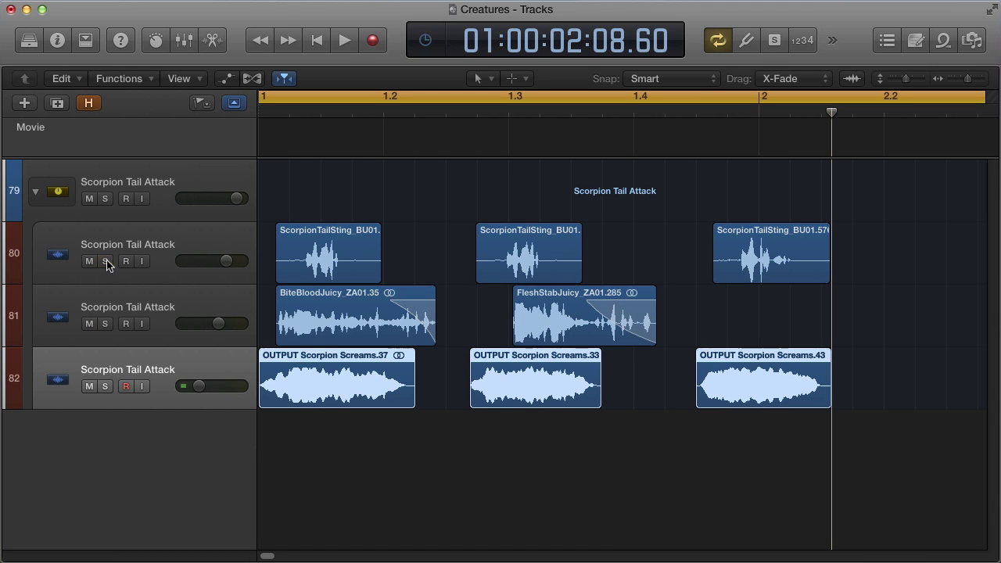
Solo the Scorpion Tail Attack track holding the BiteBloodJuicy and FleshStabJuicy regions and play it back
{"action": "left_click", "coordinate": [105, 324]}
{"action": "key", "text": "space"}
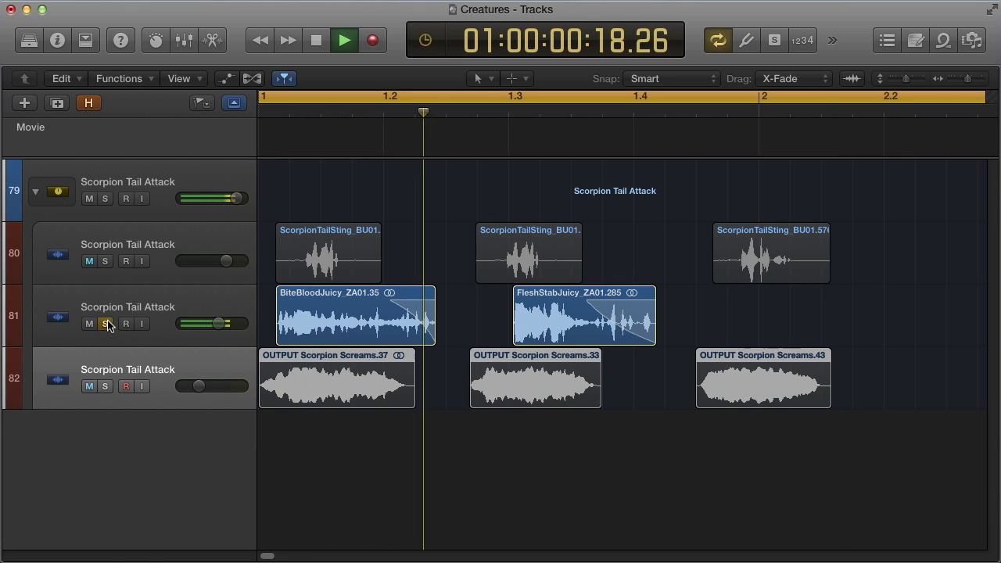
{"action": "key", "text": "space"}
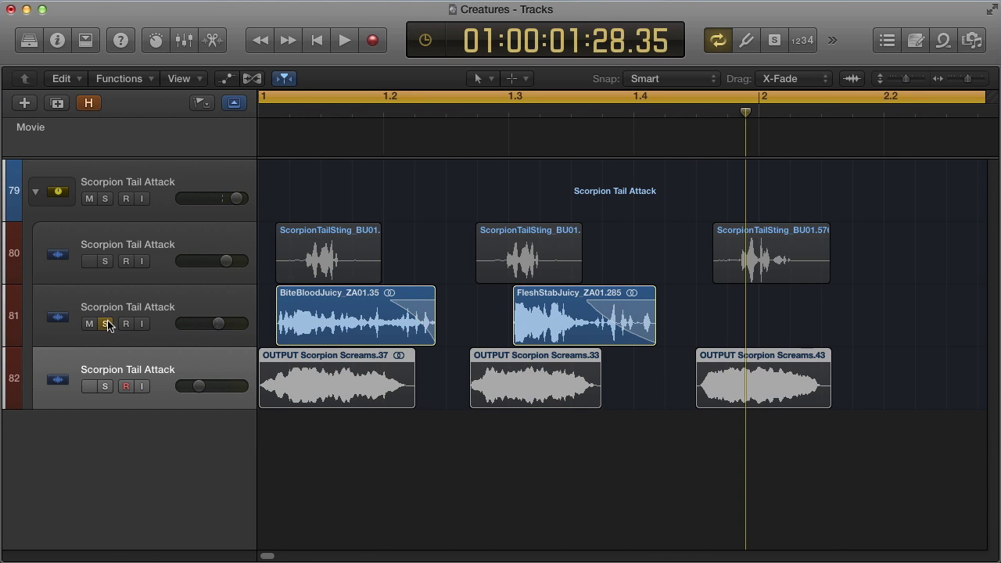
Release the juicy layer's solo, solo the parent Scorpion Tail Attack track stack and play all its layers together
{"action": "left_click", "coordinate": [107, 324]}
{"action": "left_click", "coordinate": [106, 199]}
{"action": "key", "text": "space"}
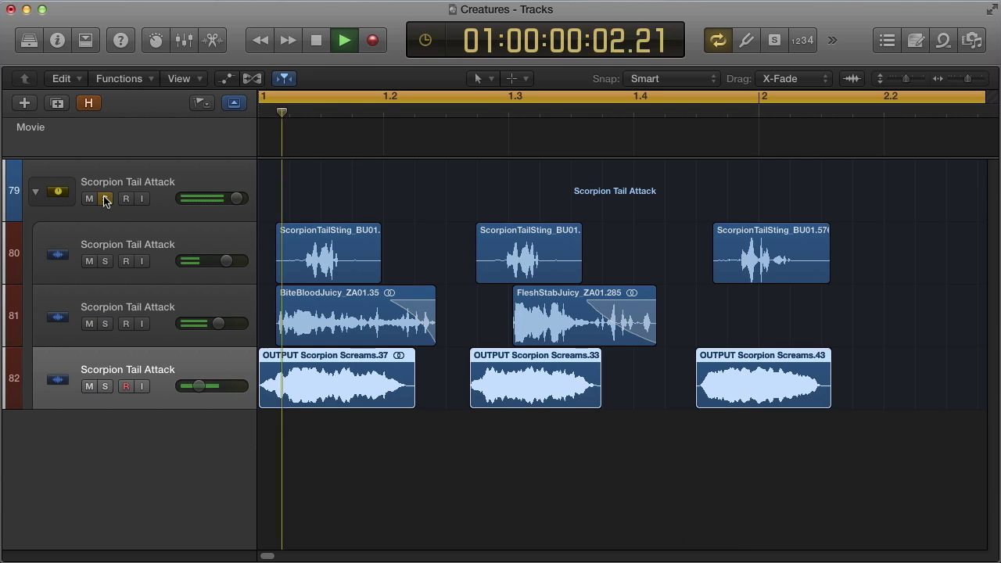